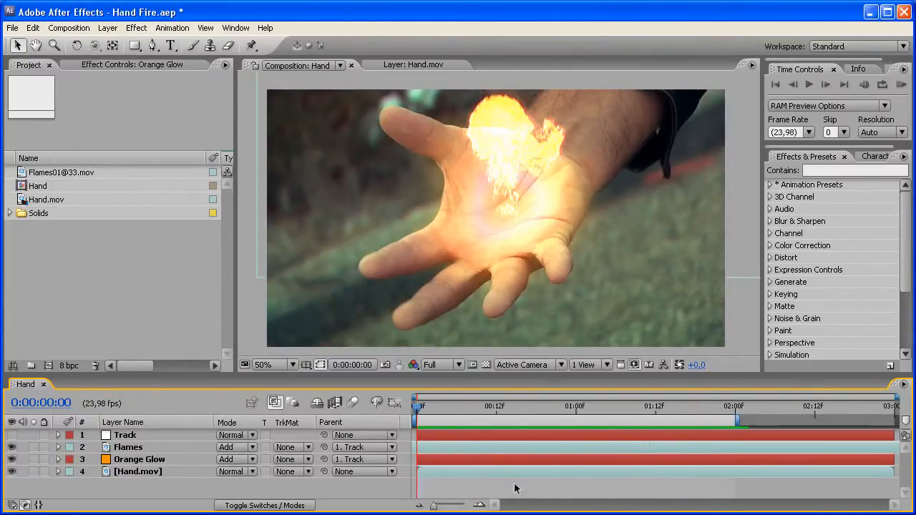
- Preview the finished flame effect in the Hand composition and create a new composition from the Hand.mov footage
left_click_drag(417, 406, 622, 409)
left_click(564, 487)
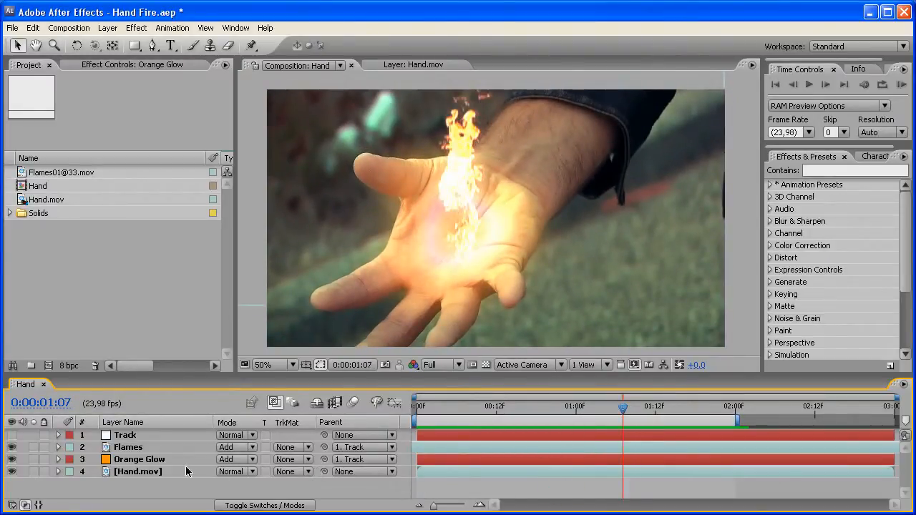
left_click(58, 199)
left_click_drag(46, 366, 47, 367)
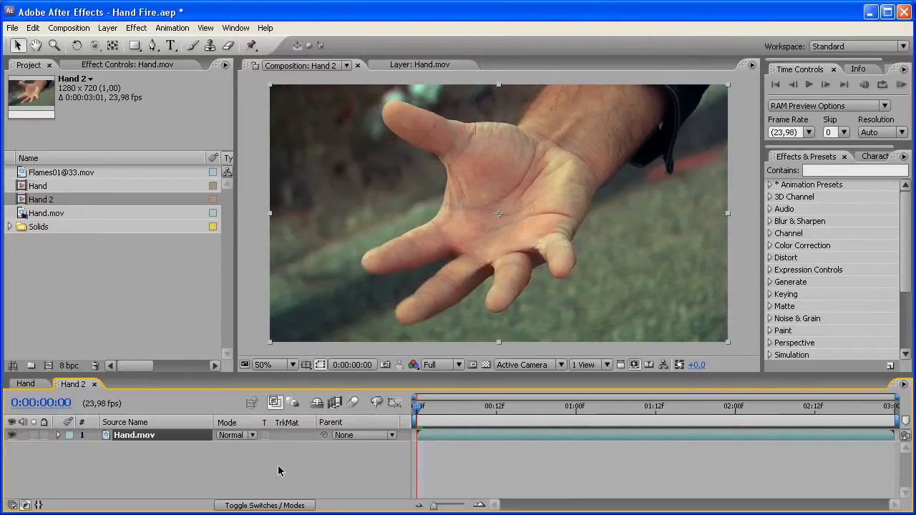
- Show the Tracker Controls and start Track Motion on the Hand.mov layer
left_click(139, 438)
left_click(235, 27)
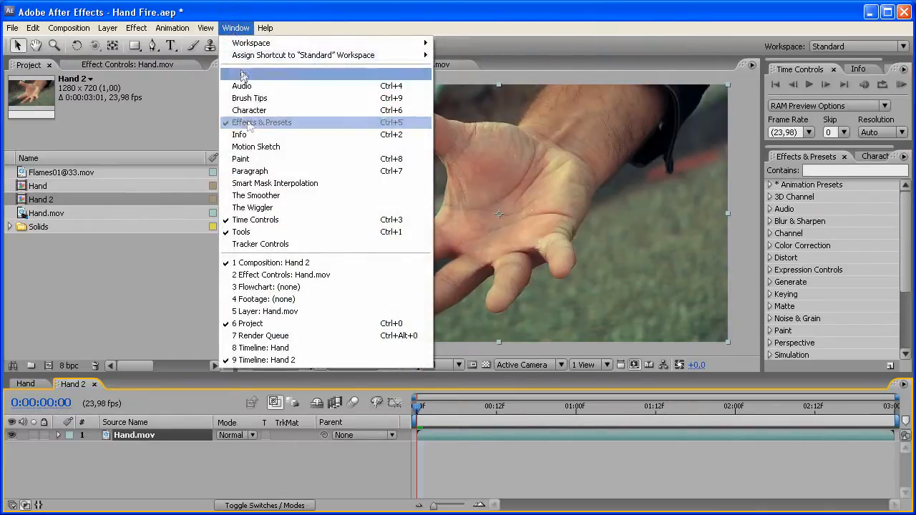
left_click(296, 243)
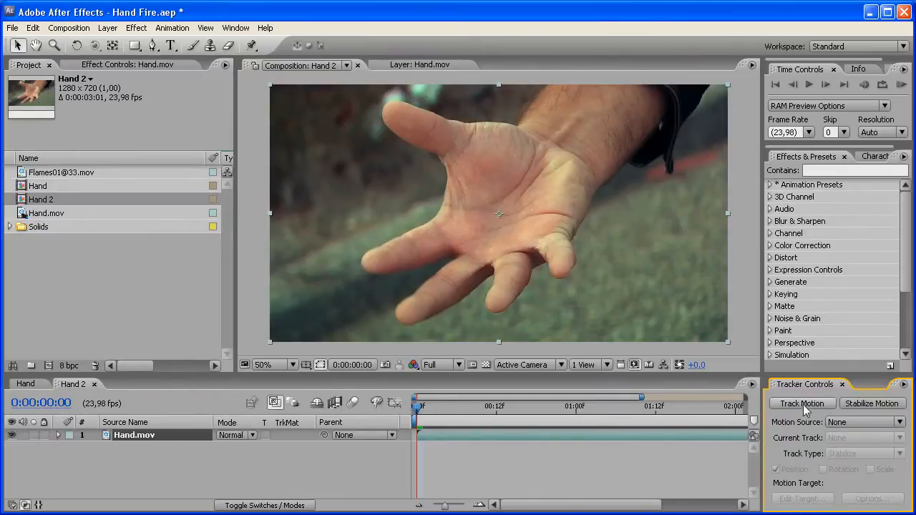
left_click(802, 404)
- Enlarge the feature and search regions of Track Point 1 and place it over the creases in the palm
scroll(533, 261, "up", 3)
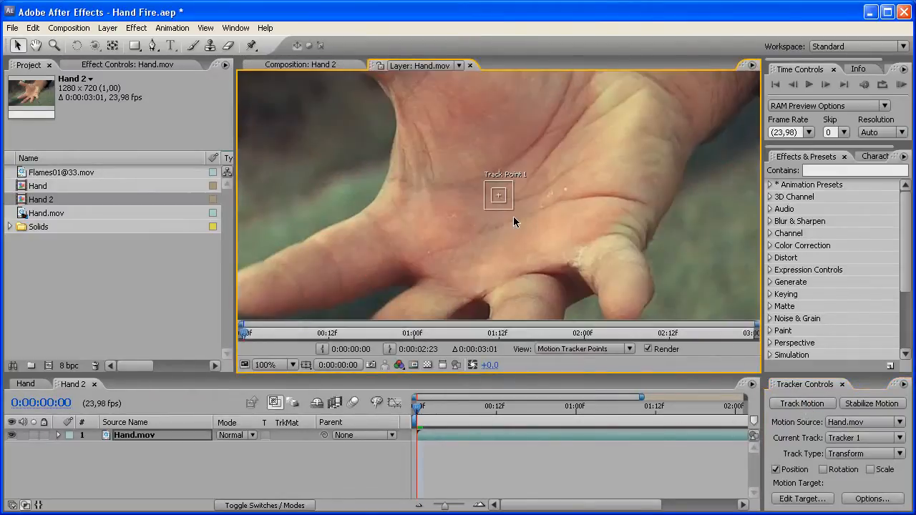
left_click(500, 200)
left_click_drag(515, 213, 540, 237)
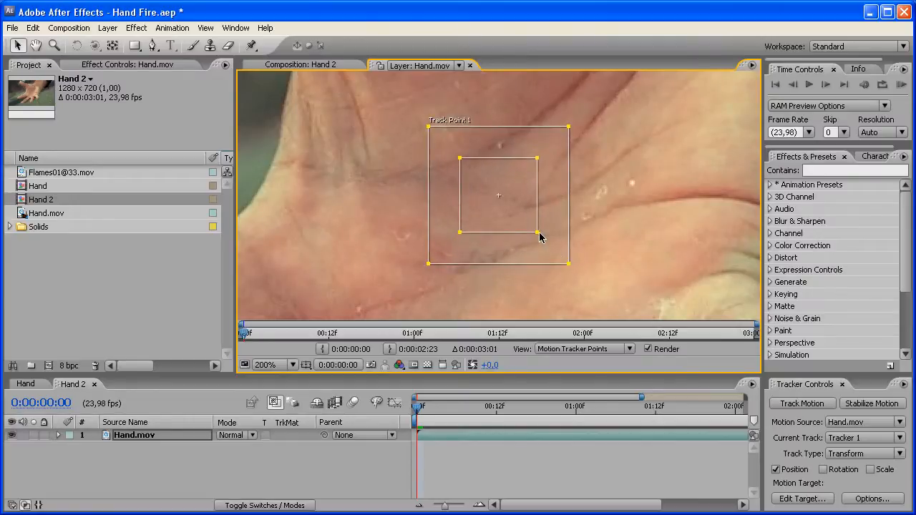
scroll(527, 193, "down", 3)
left_click_drag(512, 197, 524, 170)
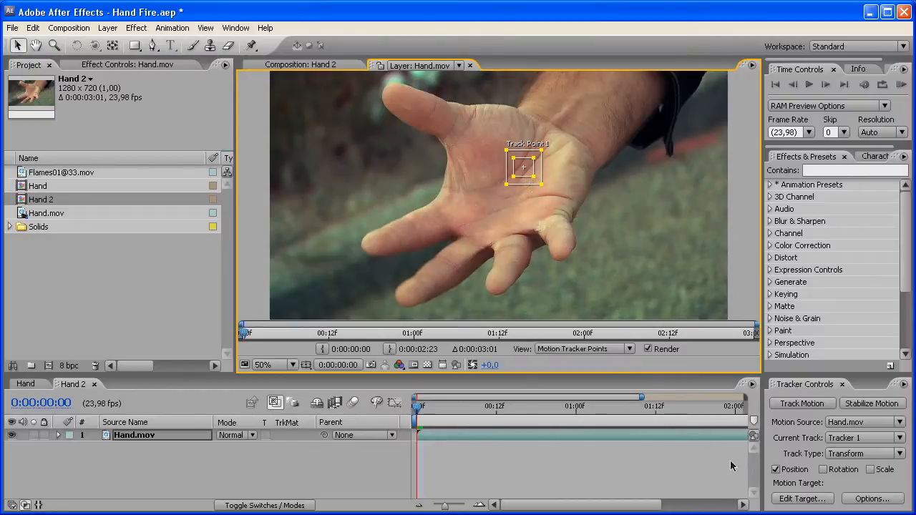
- Add a null object layer above Hand.mov in the Hand 2 composition
left_click(108, 28)
mouse_move(129, 43)
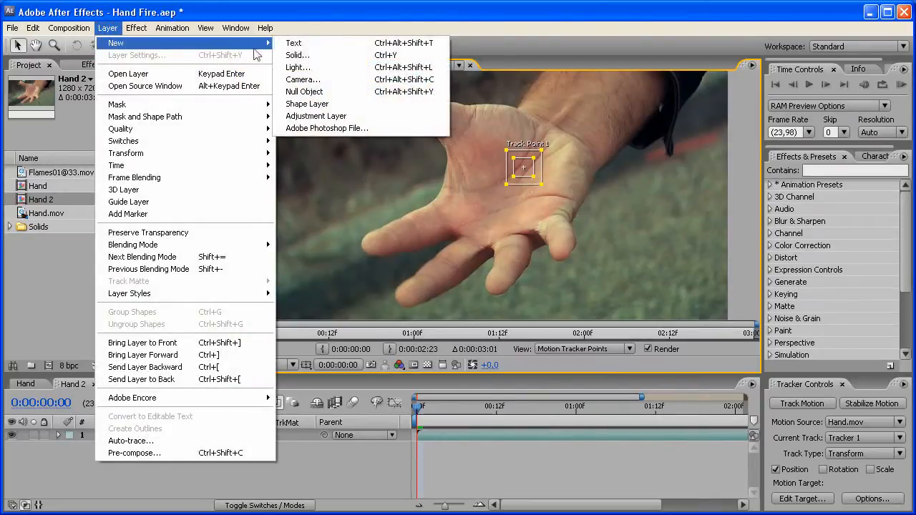
left_click(330, 93)
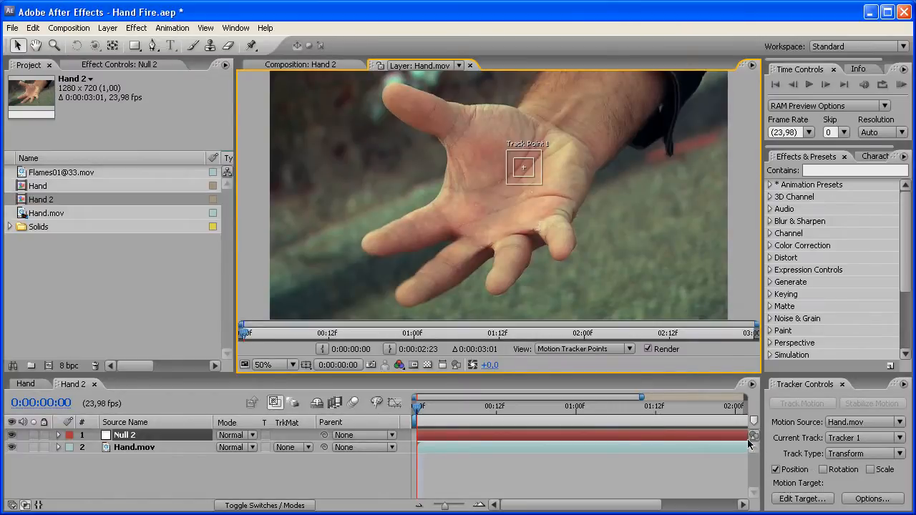
- Set the tracker's motion target to the Null 2 layer
left_click_drag(672, 373, 672, 330)
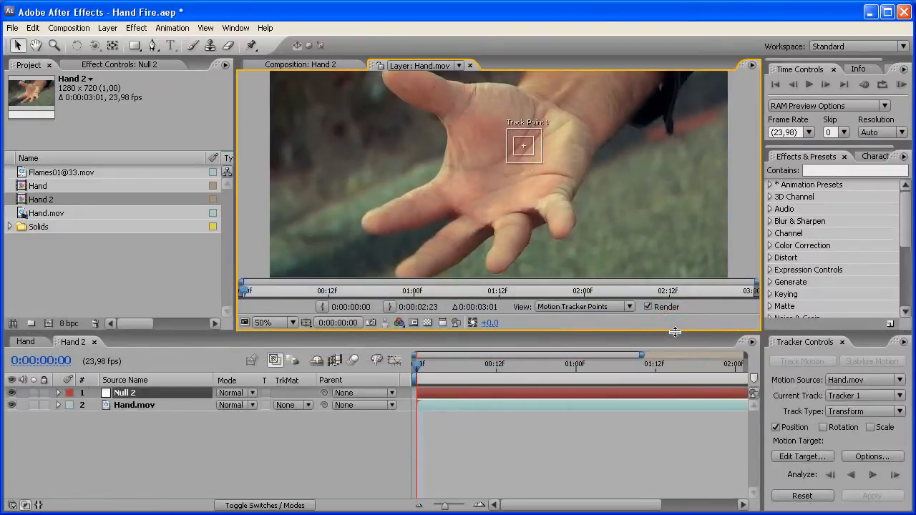
left_click(874, 473)
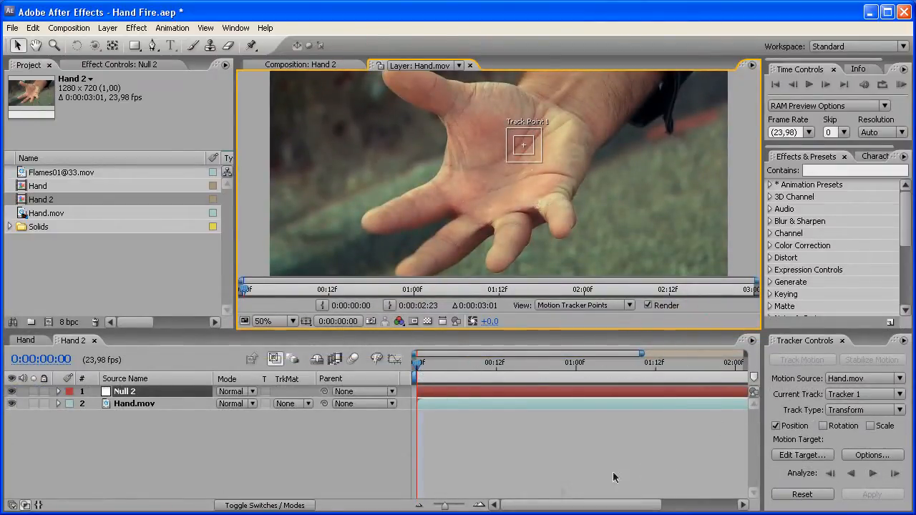
left_click_drag(445, 505, 433, 507)
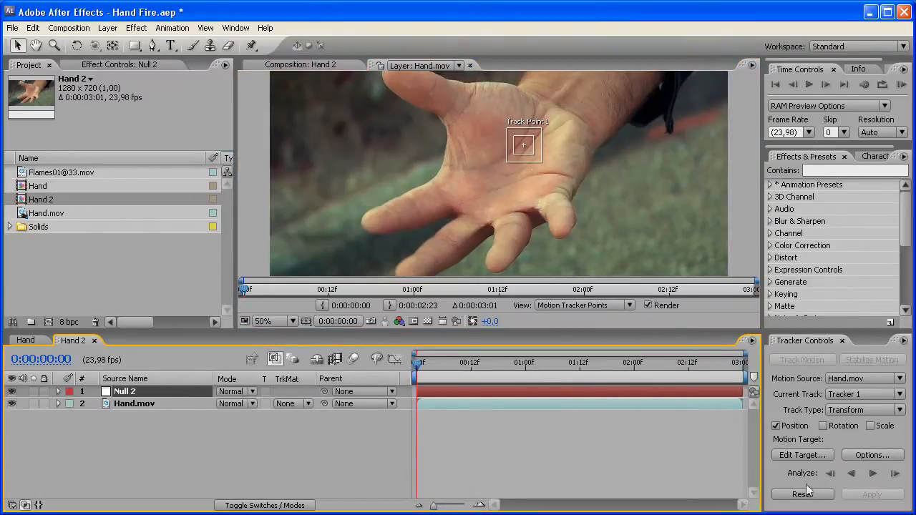
left_click(795, 458)
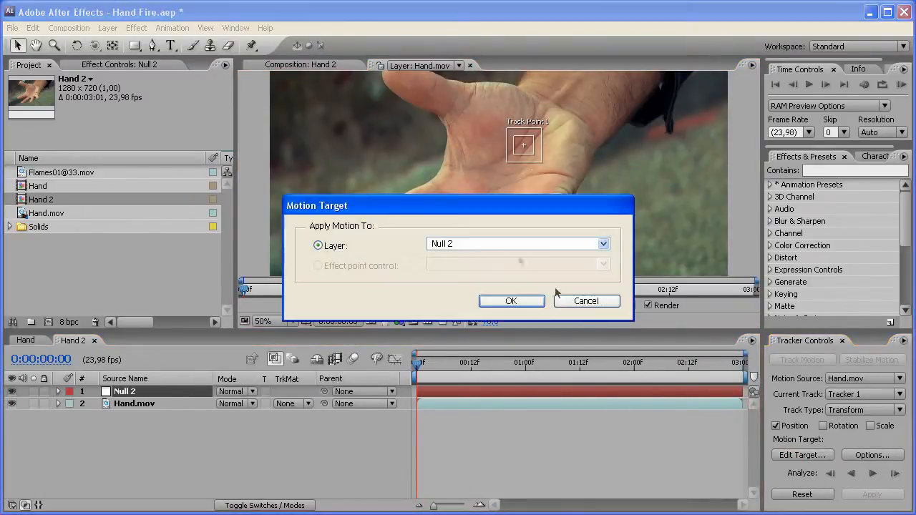
left_click(511, 301)
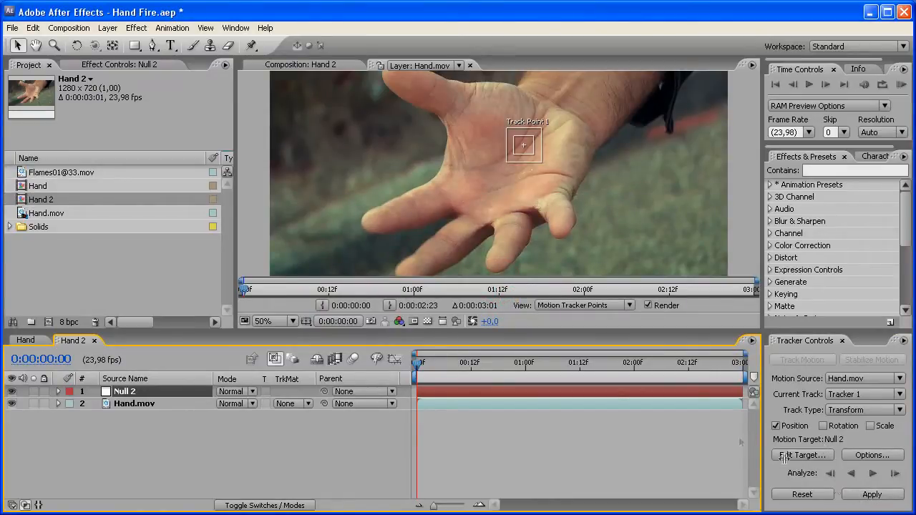
- Replace the null layer in Hand 2 with a copy of the Track null from the Hand composition
left_click(469, 65)
left_click(175, 393)
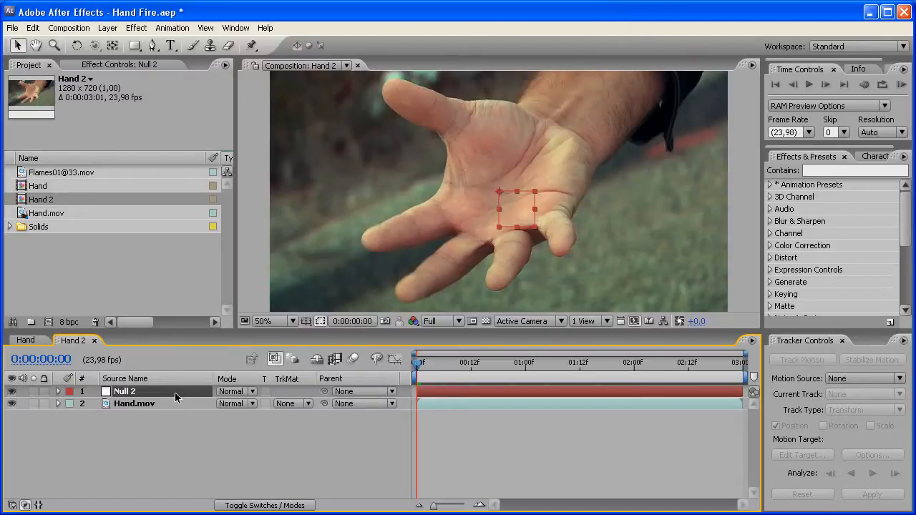
left_click(25, 340)
left_click(126, 393)
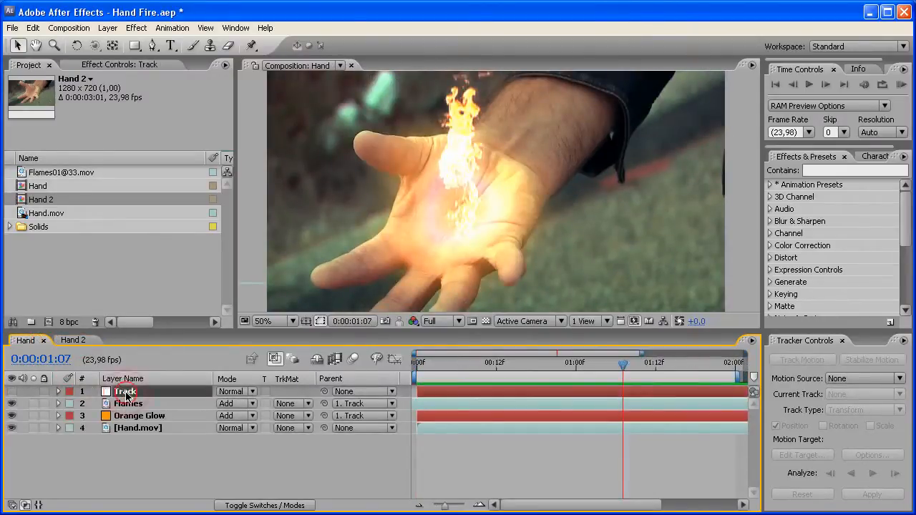
left_click(69, 28)
mouse_move(36, 31)
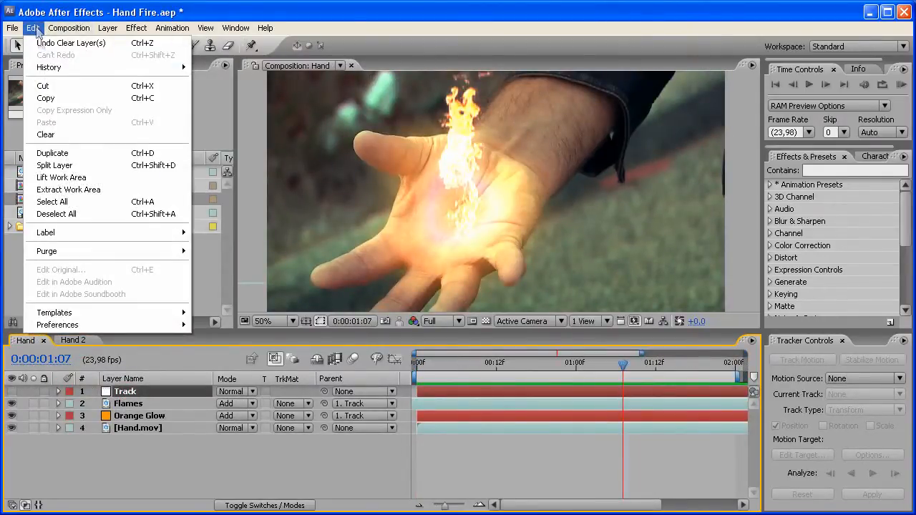
left_click(45, 98)
left_click(83, 345)
left_click(125, 455)
key("ctrl+v")
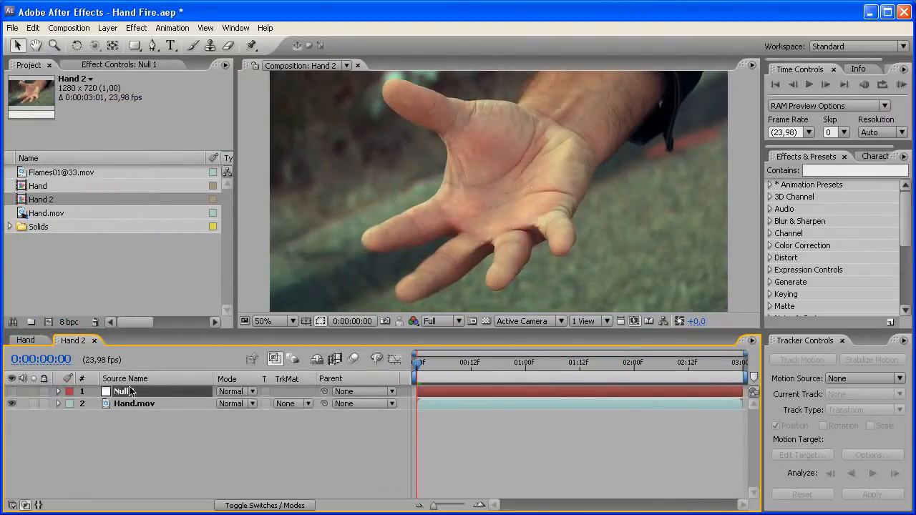
- Rename the pasted null layer as Tracker
key("Return")
type("Tracker")
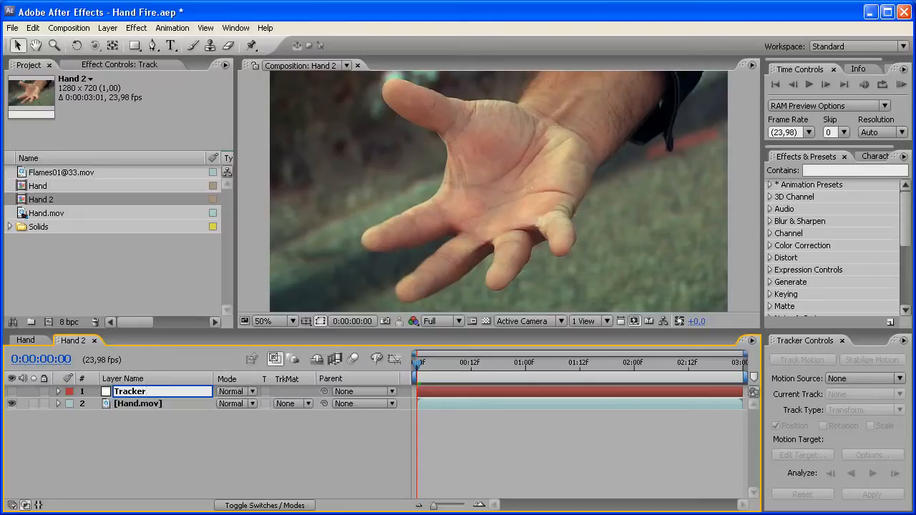
key("Return")
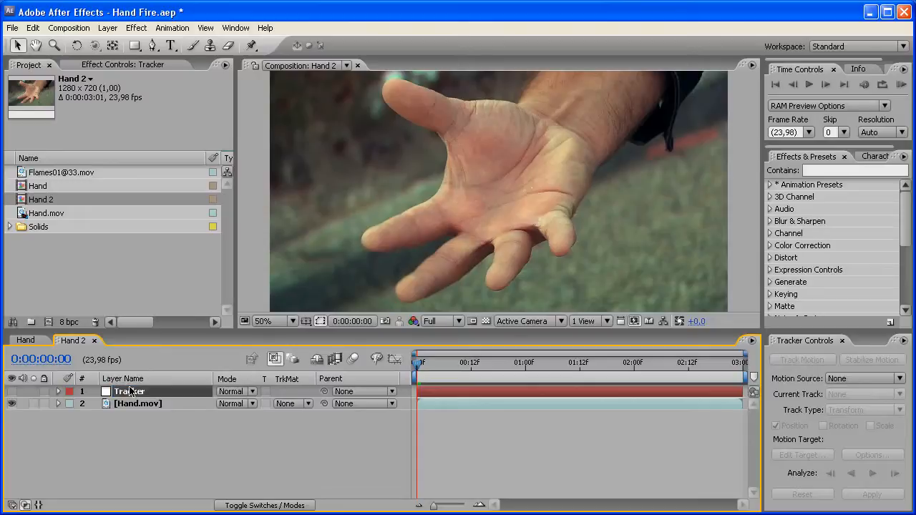
- Make the Tracker null visible and check how it follows the hand up to 0:00:02:00
left_click(256, 457)
left_click(477, 363)
left_click_drag(477, 362, 429, 363)
left_click(11, 392)
left_click_drag(431, 365, 635, 366)
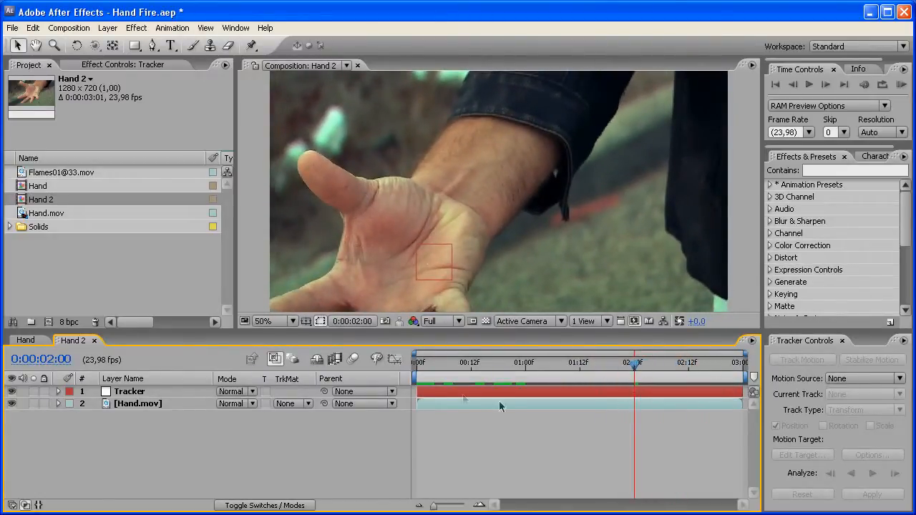
- End the work area at 0:00:02:00 and hide the Tracker null at the first frame
key("n")
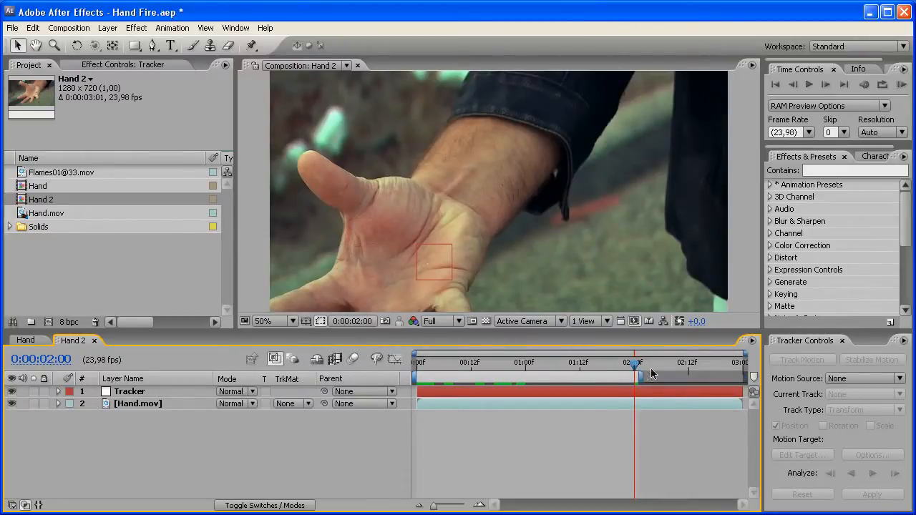
left_click_drag(636, 367, 422, 369)
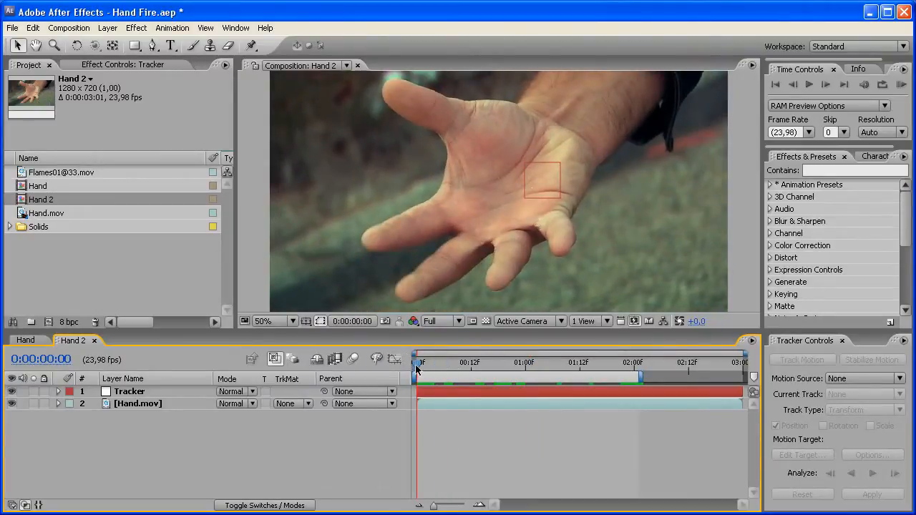
left_click(10, 392)
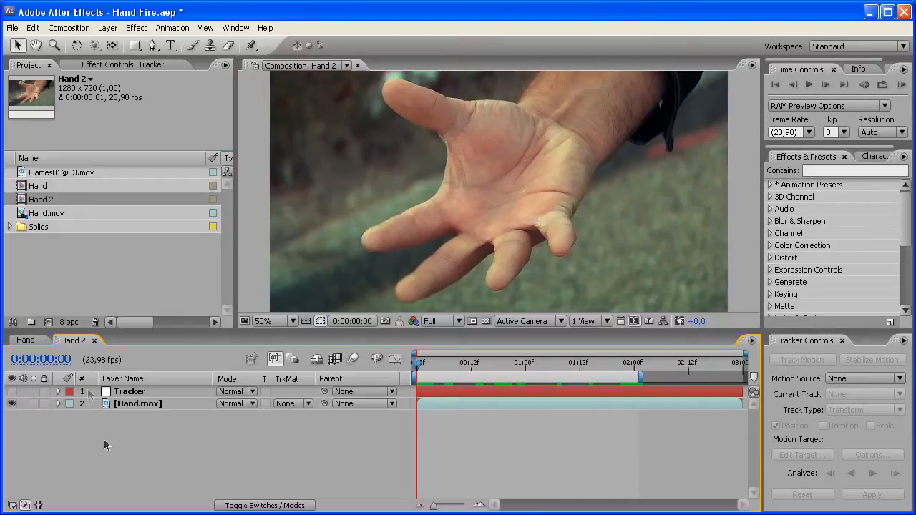
left_click_drag(75, 173, 49, 322)
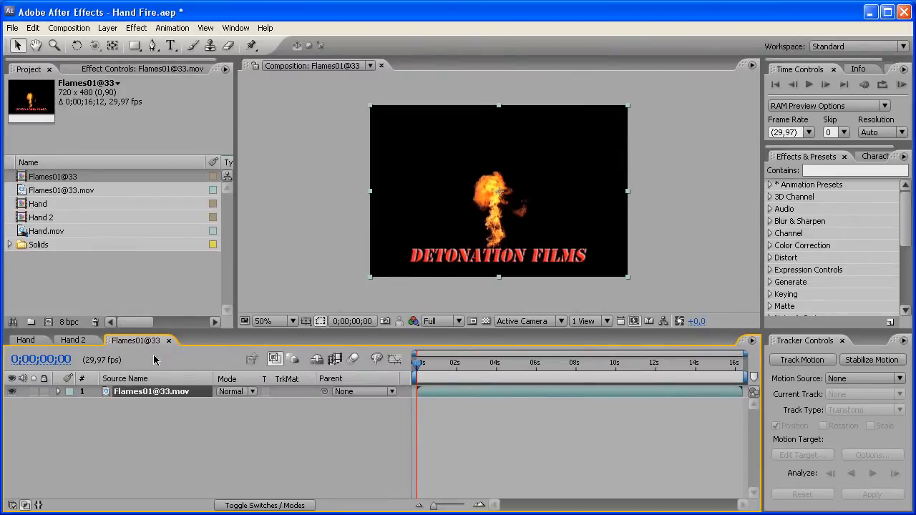
left_click(169, 341)
left_click_drag(61, 186, 188, 404)
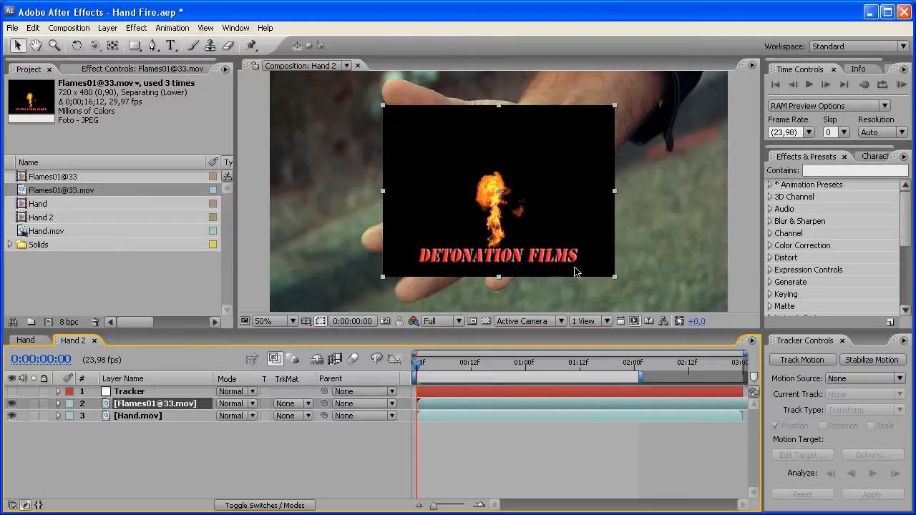
left_click(236, 403)
left_click(238, 372)
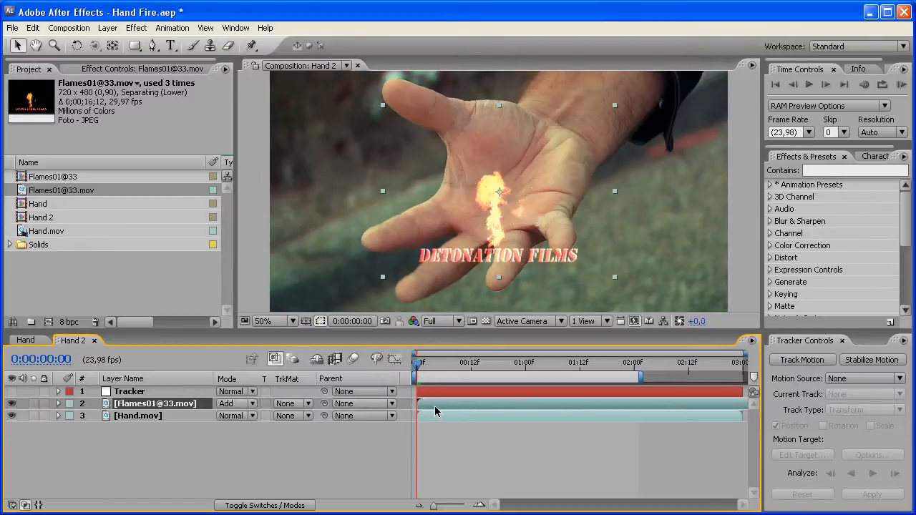
left_click_drag(420, 367, 462, 365)
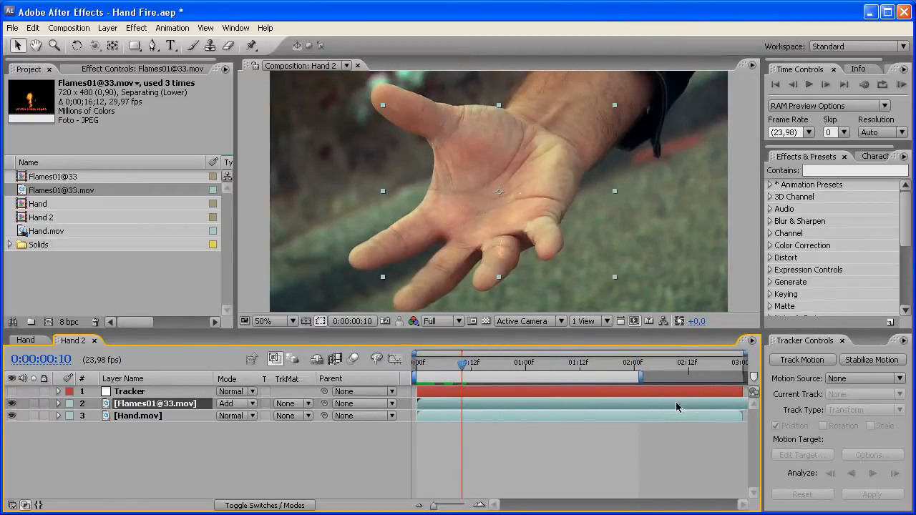
left_click_drag(463, 368, 415, 368)
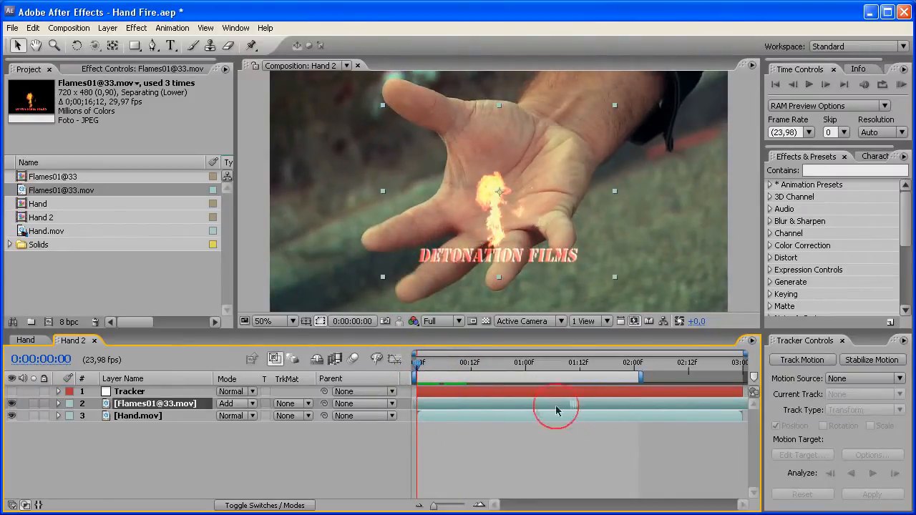
left_click_drag(674, 401, 289, 409)
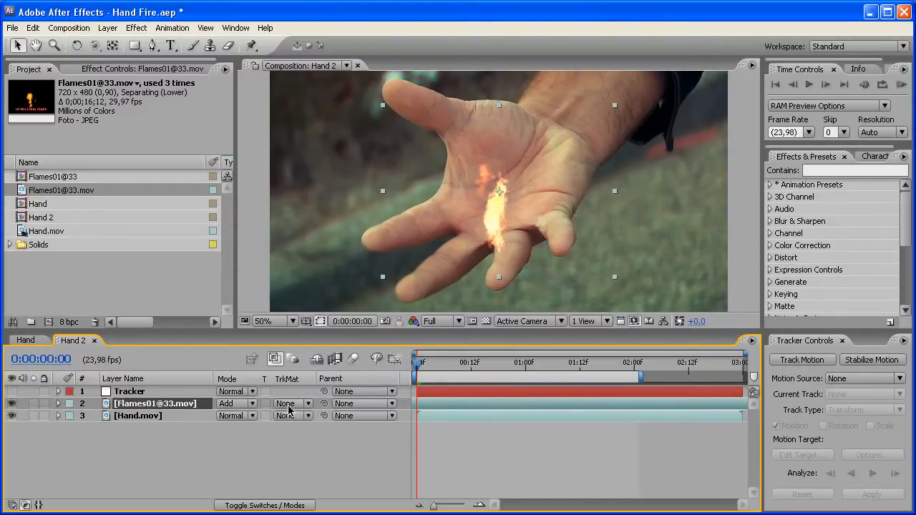
- Scale up the flames proportionally and position them so their base sits in the middle of the palm
left_click_drag(506, 252, 514, 210)
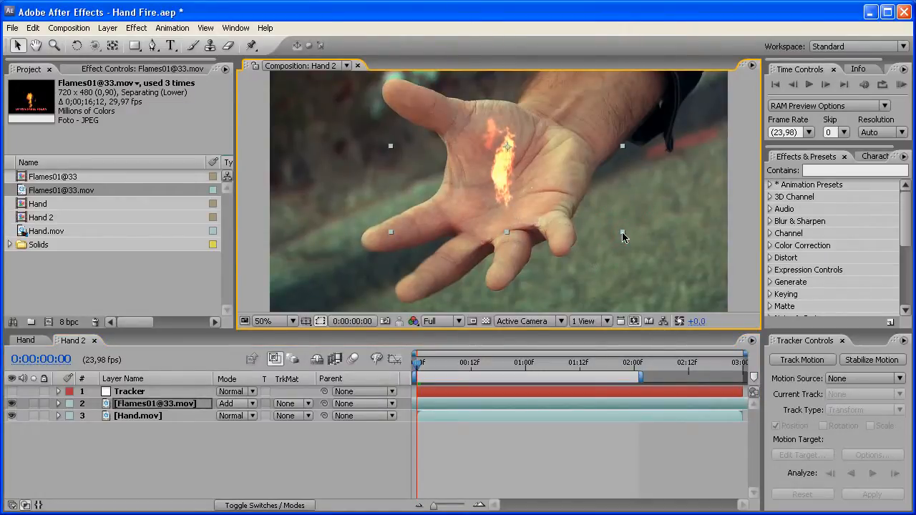
left_click_drag(622, 233, 673, 270)
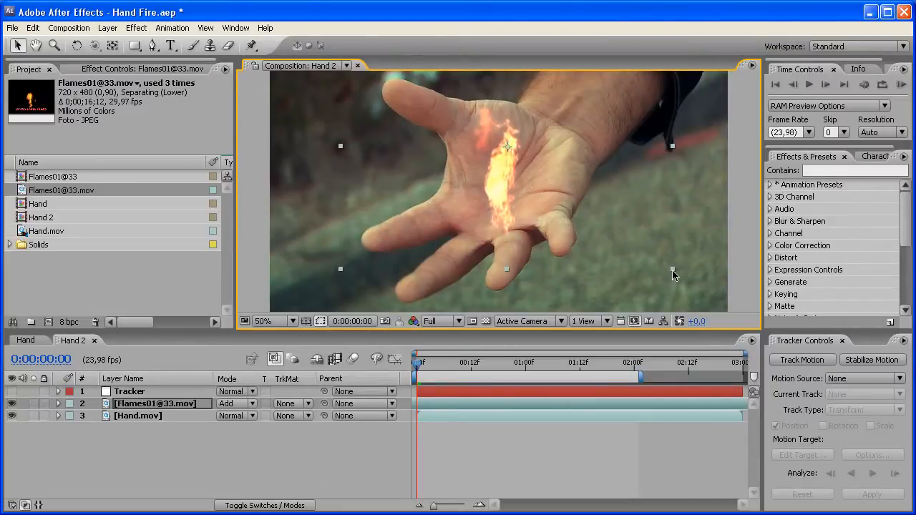
left_click_drag(516, 226, 522, 204)
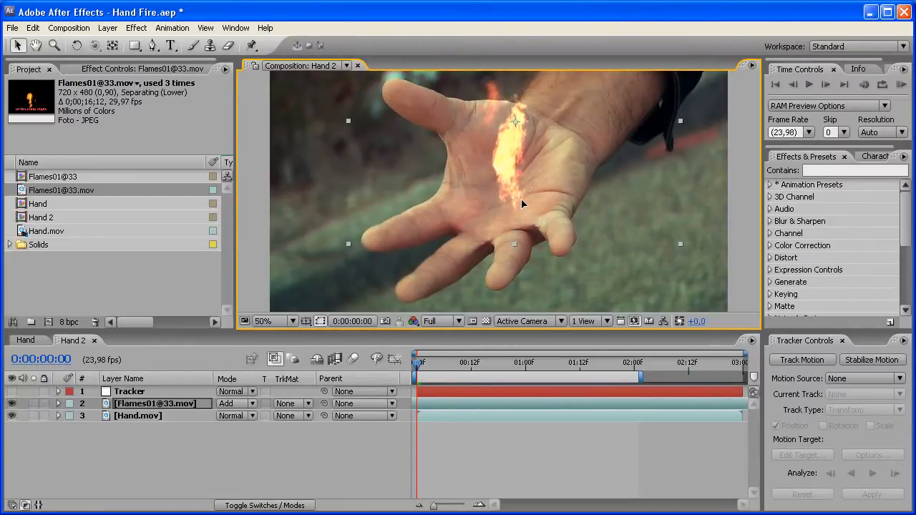
key("comma")
scroll(558, 217, "up", 1)
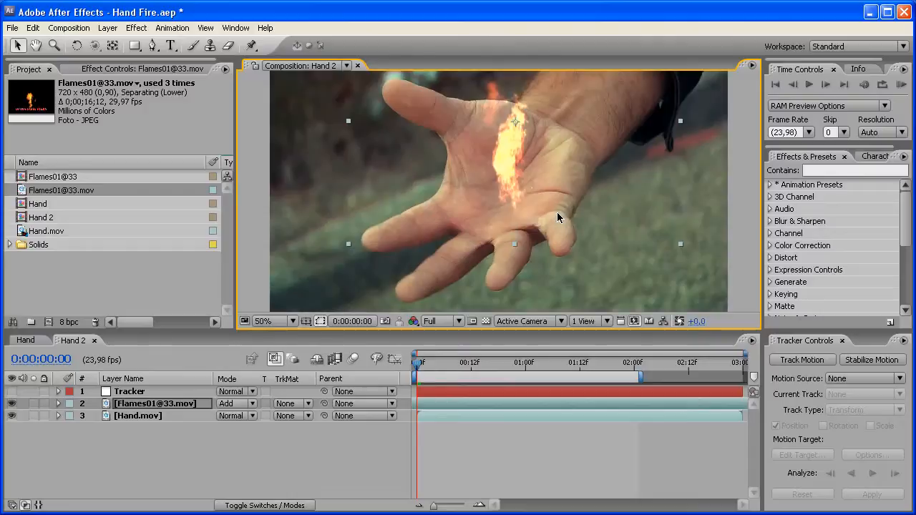
left_click_drag(571, 167, 550, 194)
left_click_drag(659, 271, 685, 289)
left_click_drag(519, 226, 515, 210)
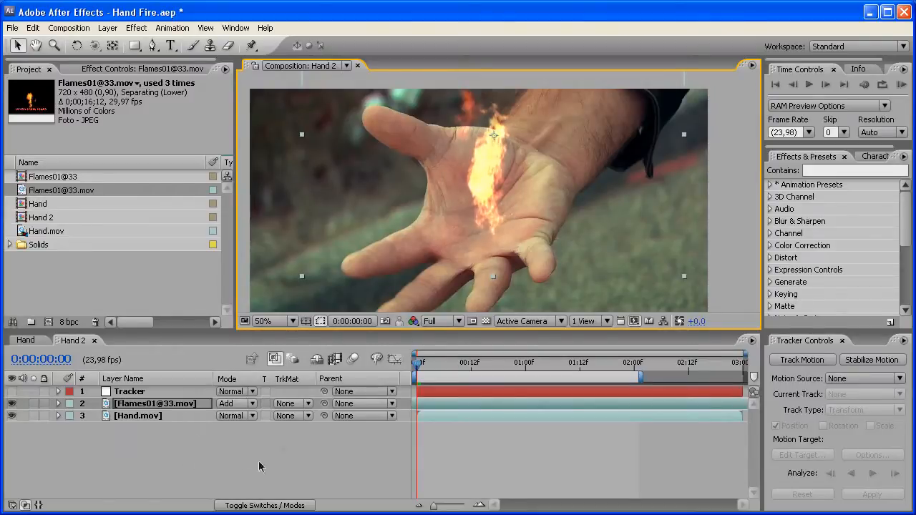
left_click(325, 405)
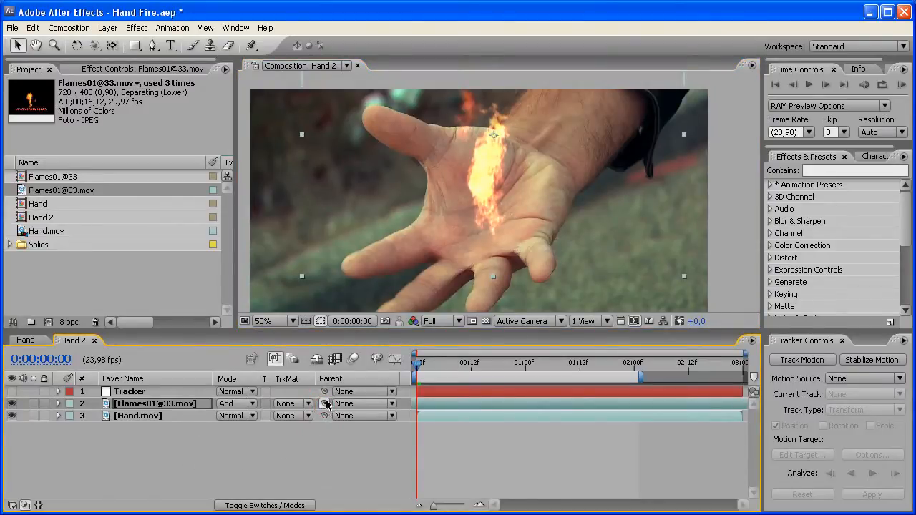
left_click_drag(324, 407, 156, 394)
left_click(461, 364)
left_click_drag(480, 367, 414, 368)
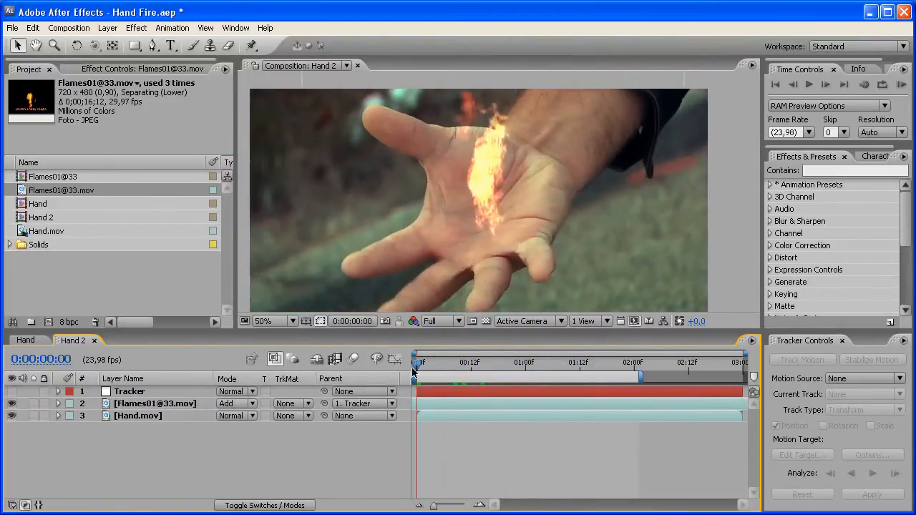
- At 0:00:00:22, move the flames slightly higher on the palm, then scrub back to the first frame to check their placement
left_click_drag(502, 365, 516, 363)
double_click(154, 404)
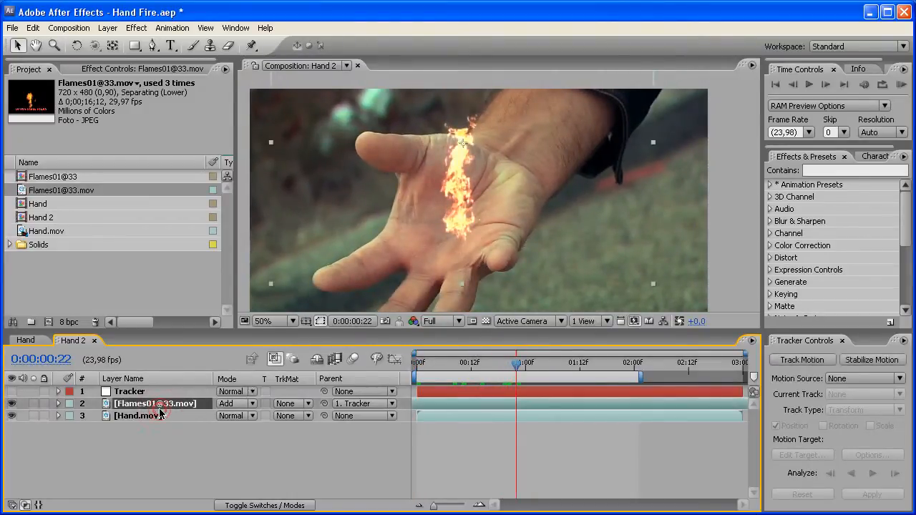
left_click(500, 65)
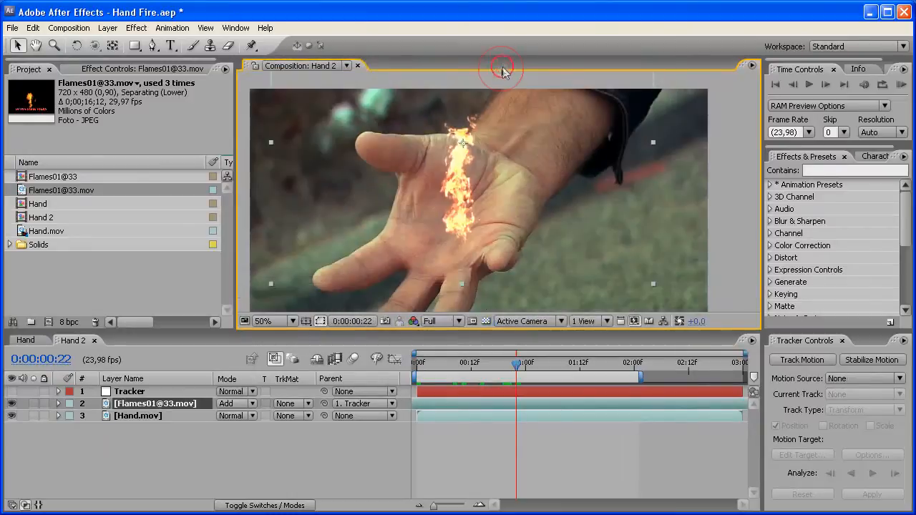
left_click_drag(467, 211, 464, 196)
left_click(511, 361)
left_click_drag(513, 363, 413, 365)
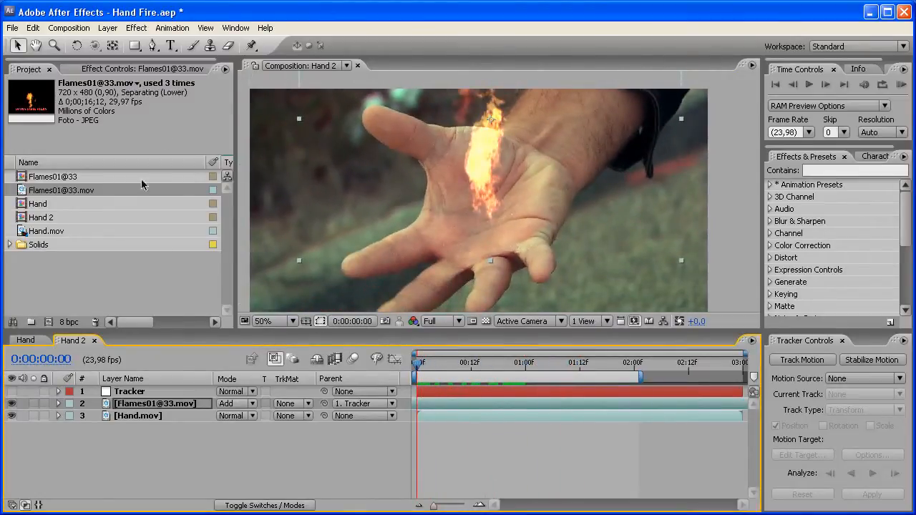
left_click(168, 414)
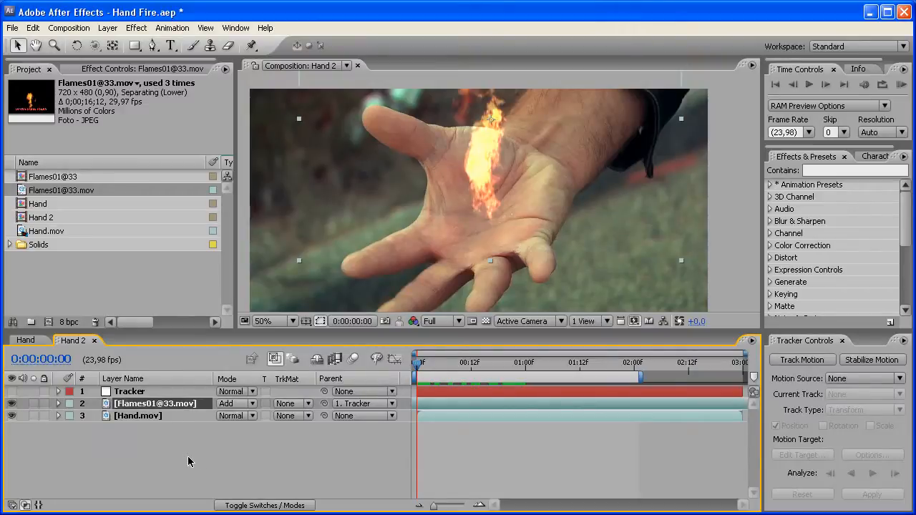
left_click(136, 28)
mouse_move(207, 140)
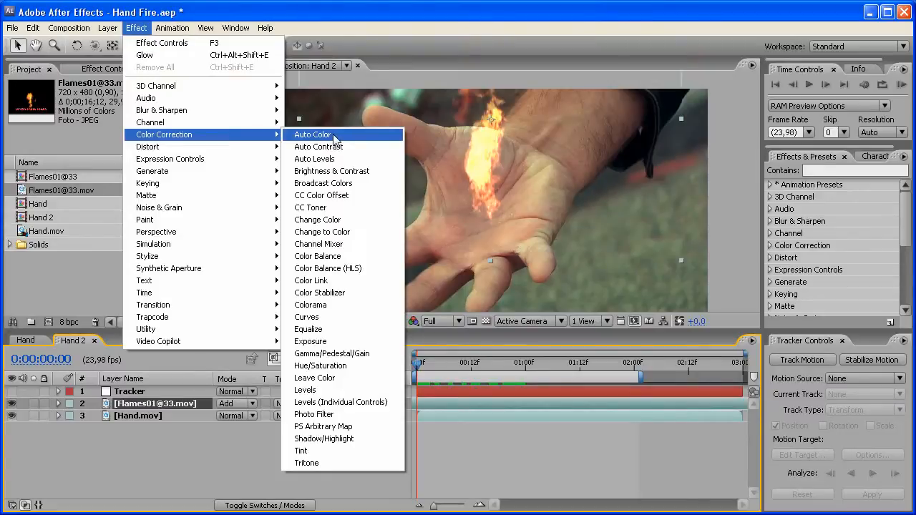
left_click(306, 317)
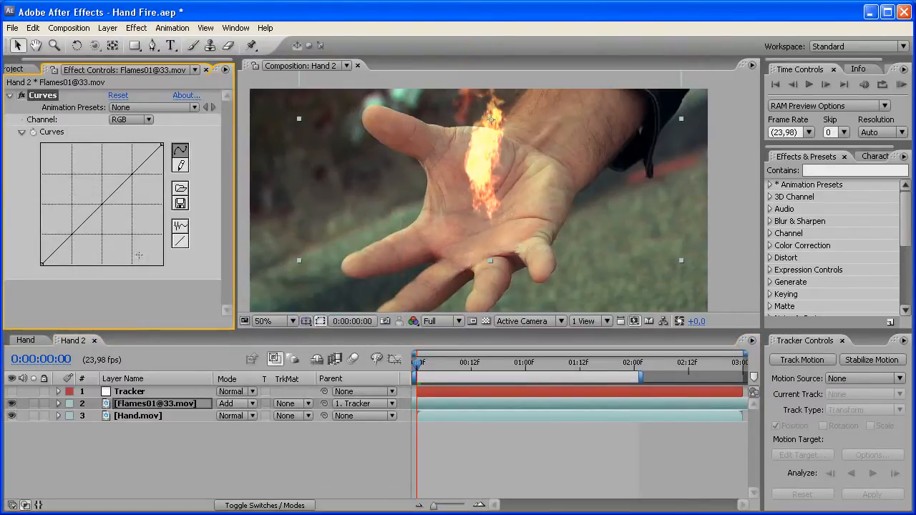
left_click_drag(119, 196, 106, 184)
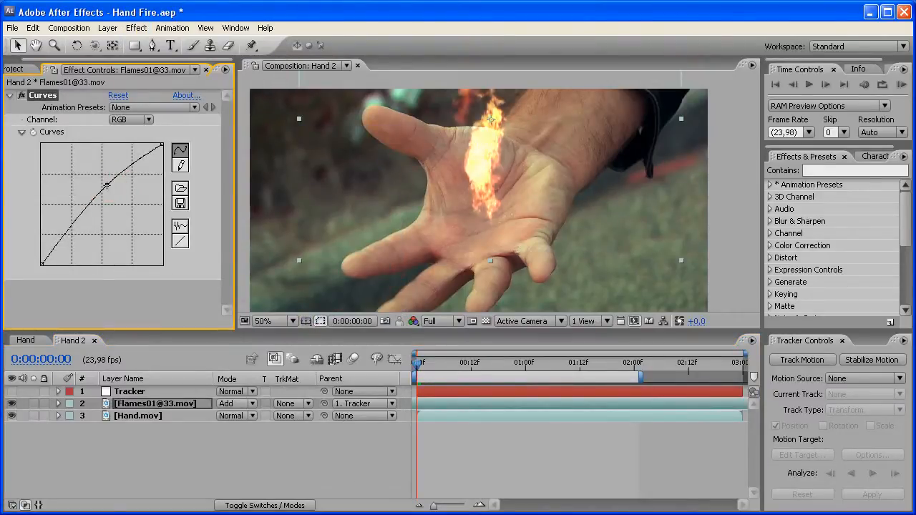
left_click_drag(71, 217, 80, 226)
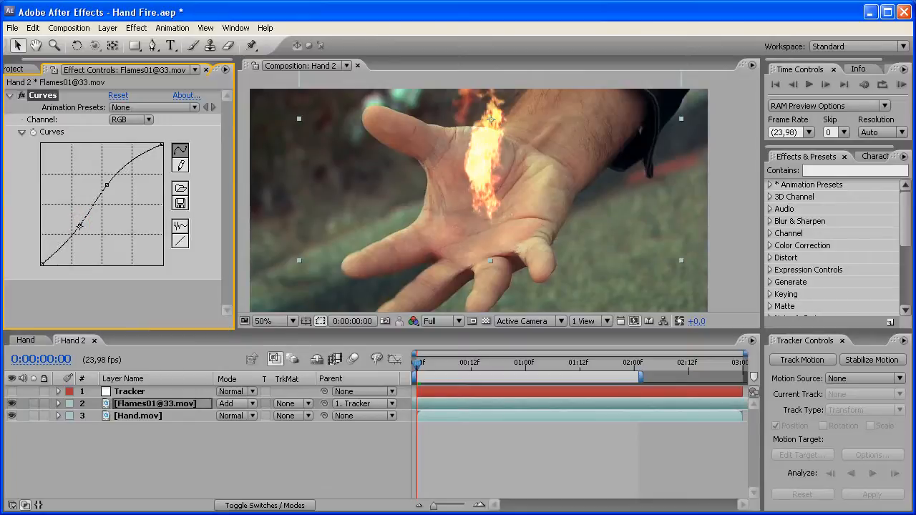
- Compare the flames with and without the Curves effect, and collapse its settings
left_click(19, 95)
left_click(19, 95)
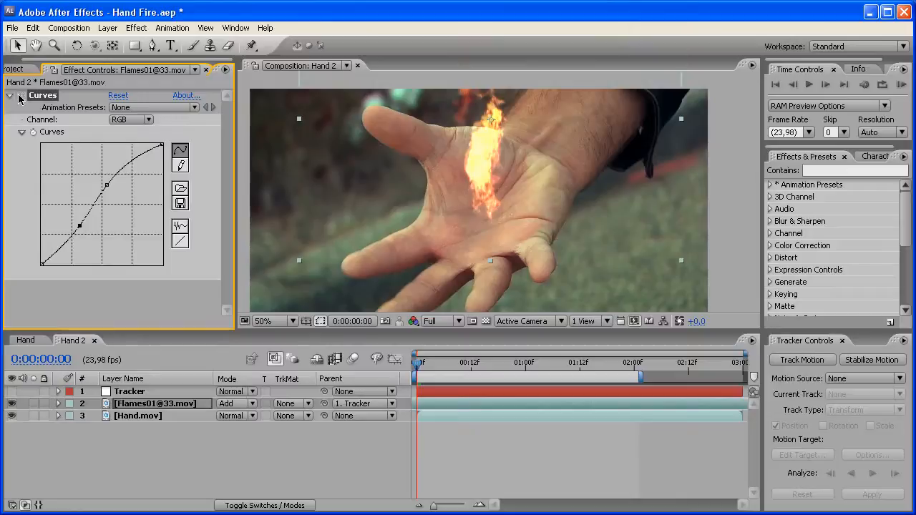
left_click(21, 96)
left_click(20, 96)
left_click(10, 96)
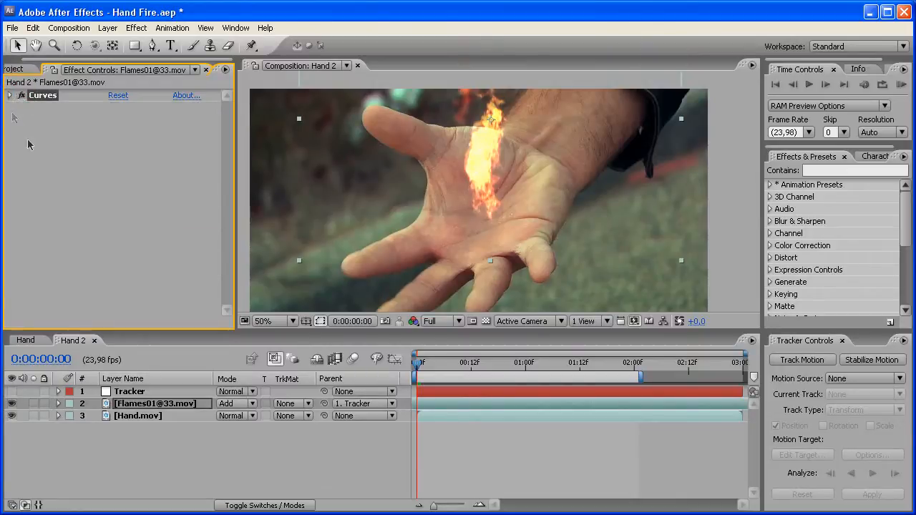
left_click(9, 96)
left_click(11, 96)
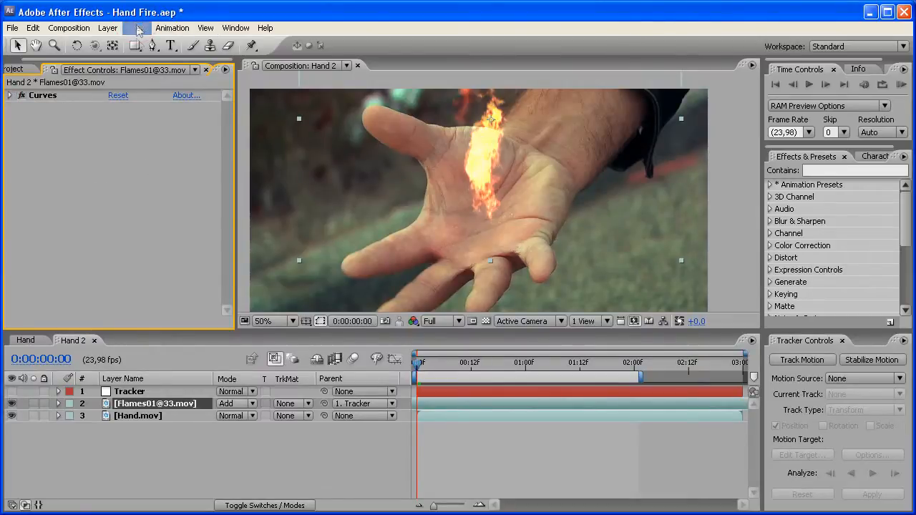
- Add a Sharpen effect to the flames layer with a Sharpen Amount of 25 and collapse its settings
left_click(136, 27)
mouse_move(216, 114)
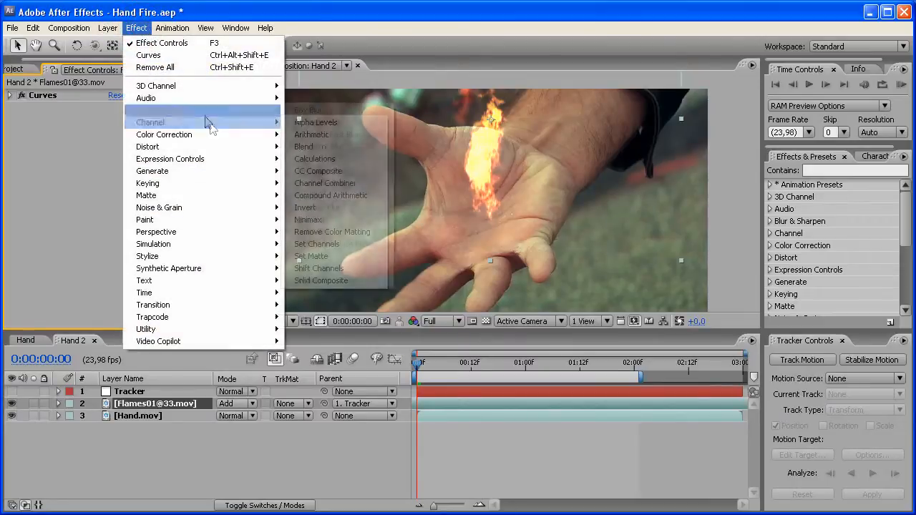
left_click(306, 255)
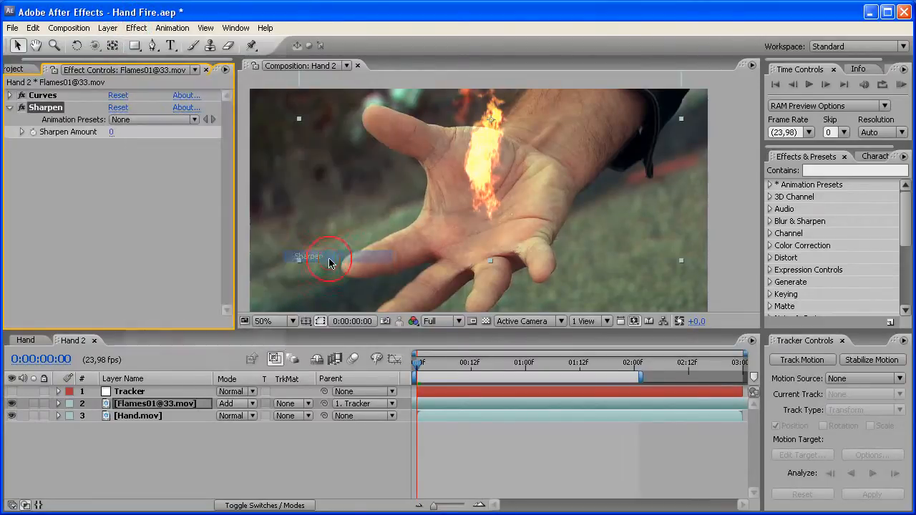
left_click(111, 132)
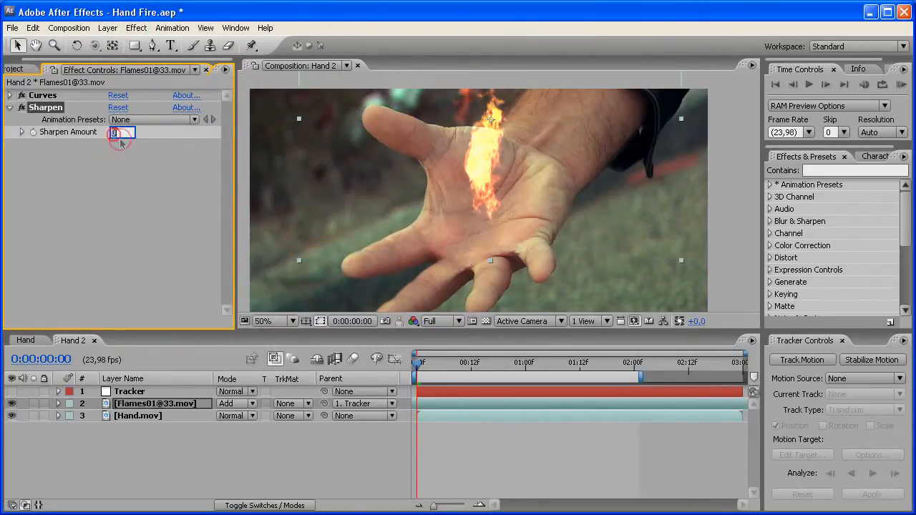
left_click(182, 166)
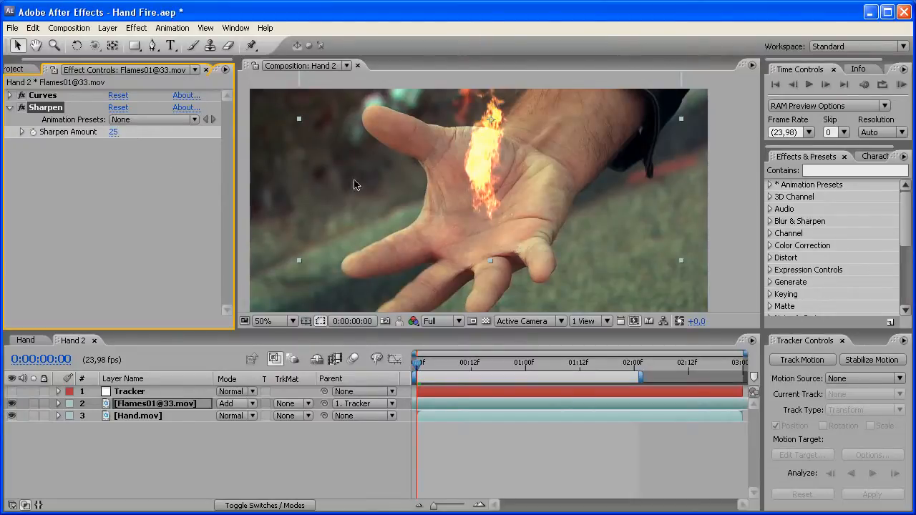
left_click(23, 108)
left_click(10, 107)
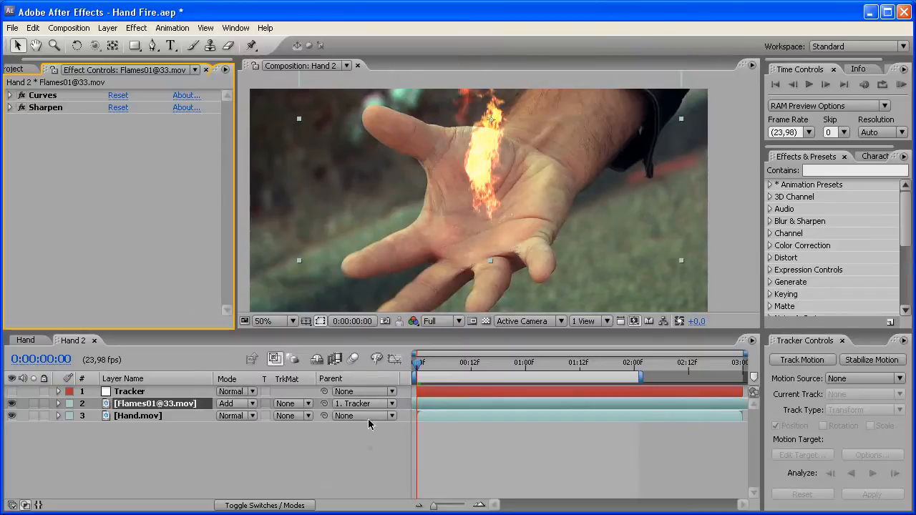
- Play a RAM preview of Hand 2 to check the flames' motion over the palm
left_click(369, 450)
key("KP_0")
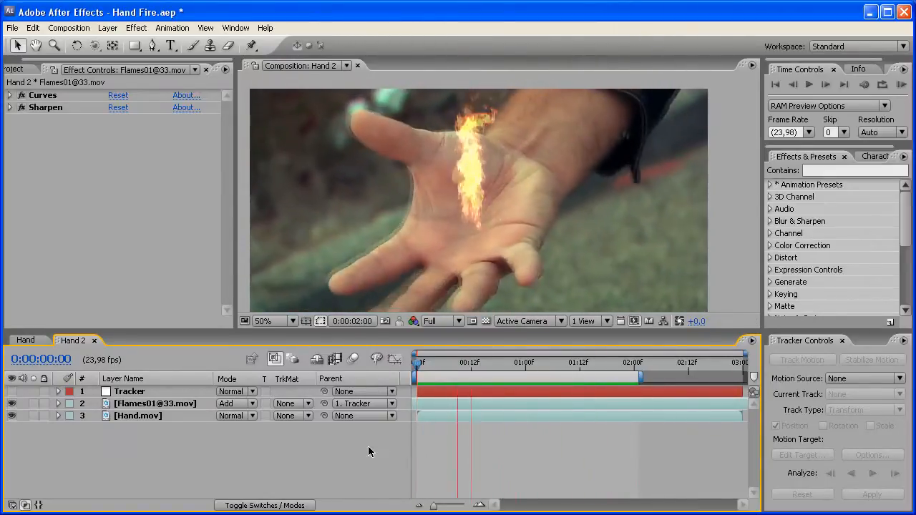
key("space")
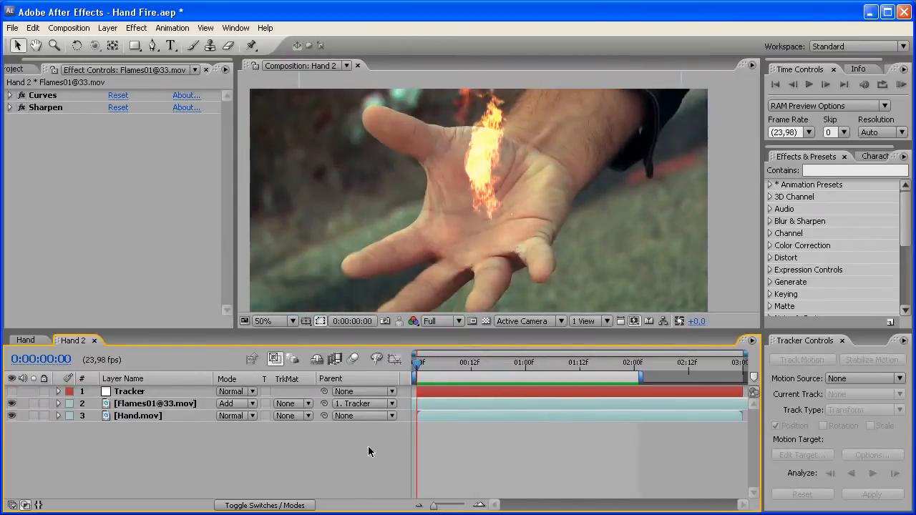
- Create a 1280 x 720 orange (FA960F) solid named Orange Glow and place it directly below the Tracker layer
left_click(107, 28)
mouse_move(116, 45)
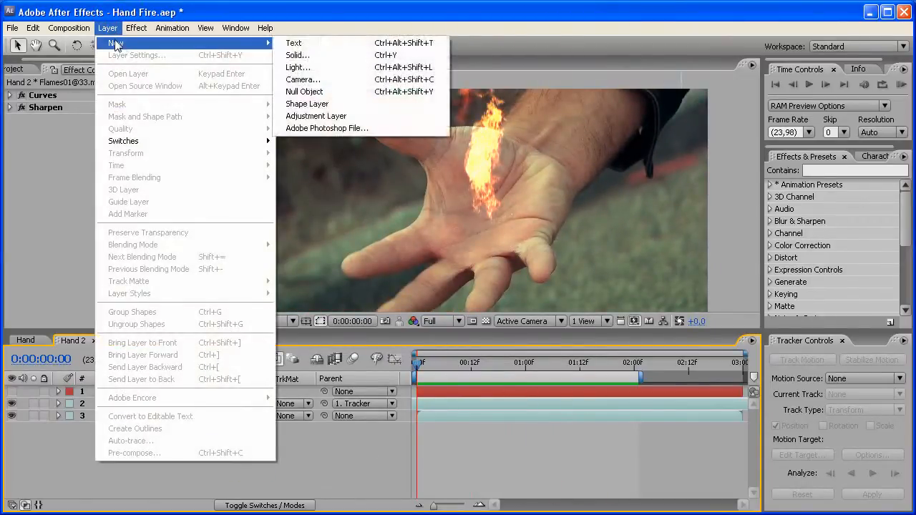
left_click(301, 56)
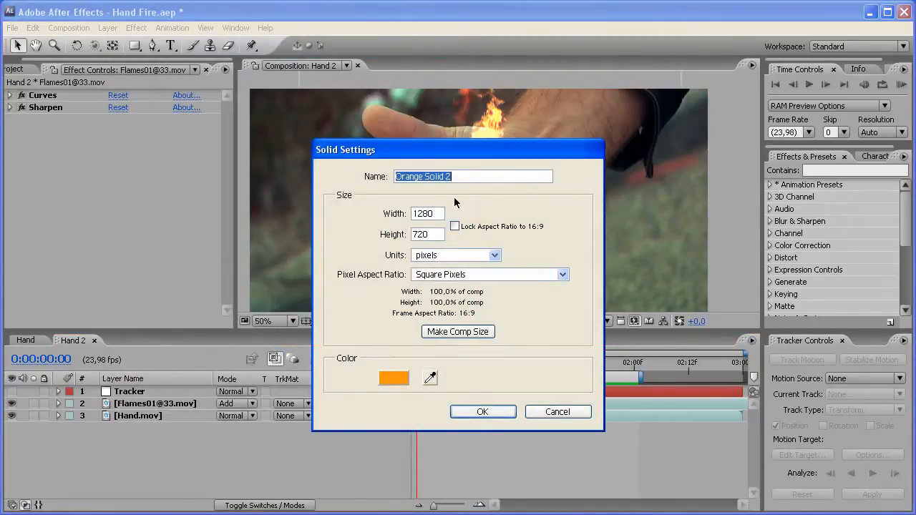
type("Orange Glow")
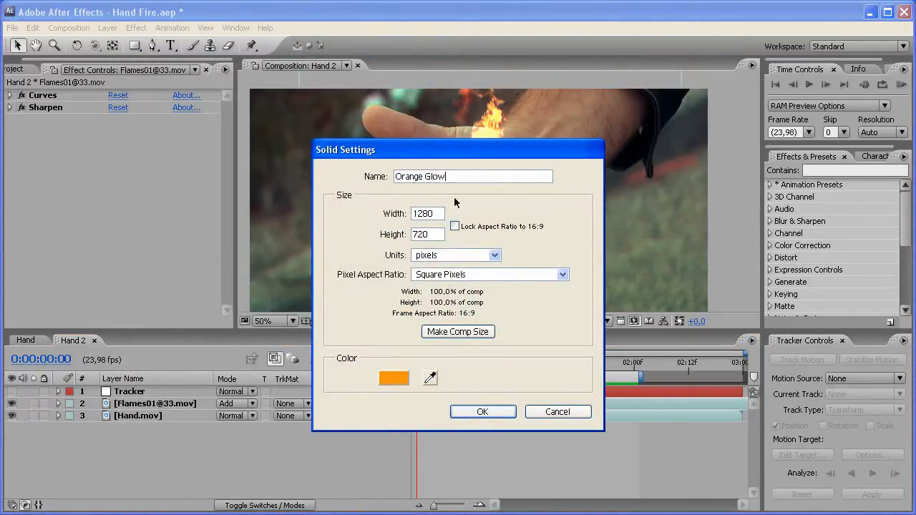
left_click(394, 378)
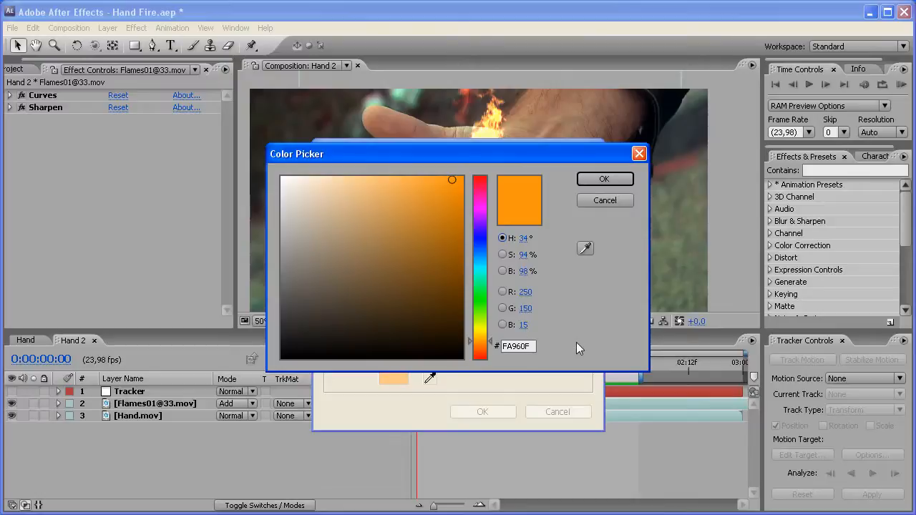
left_click(604, 179)
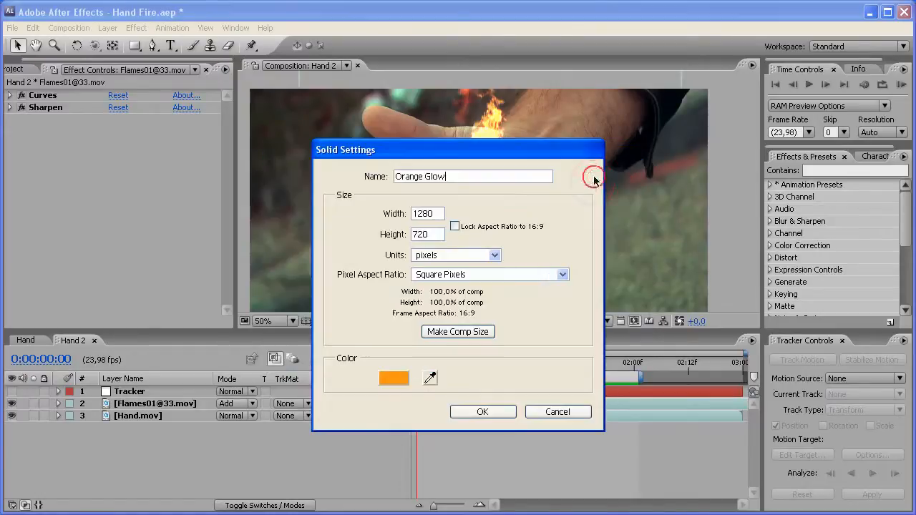
left_click(482, 412)
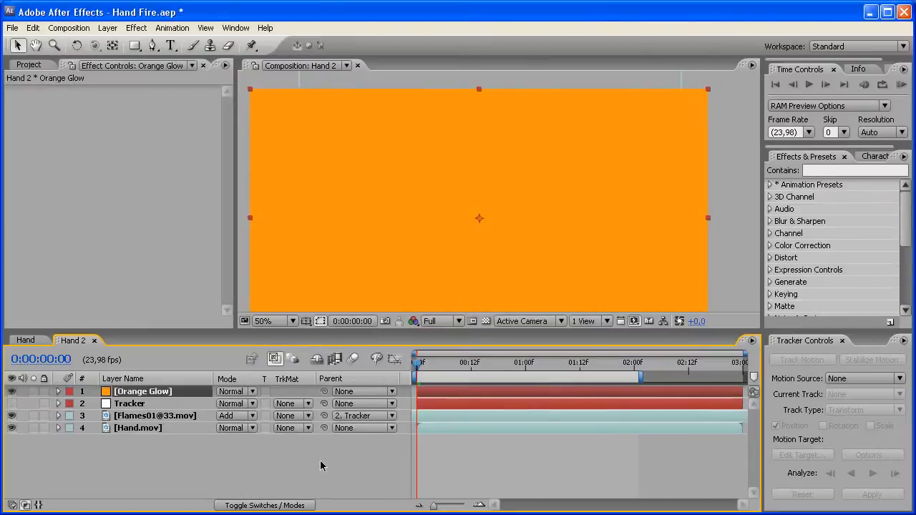
left_click_drag(173, 395, 136, 408)
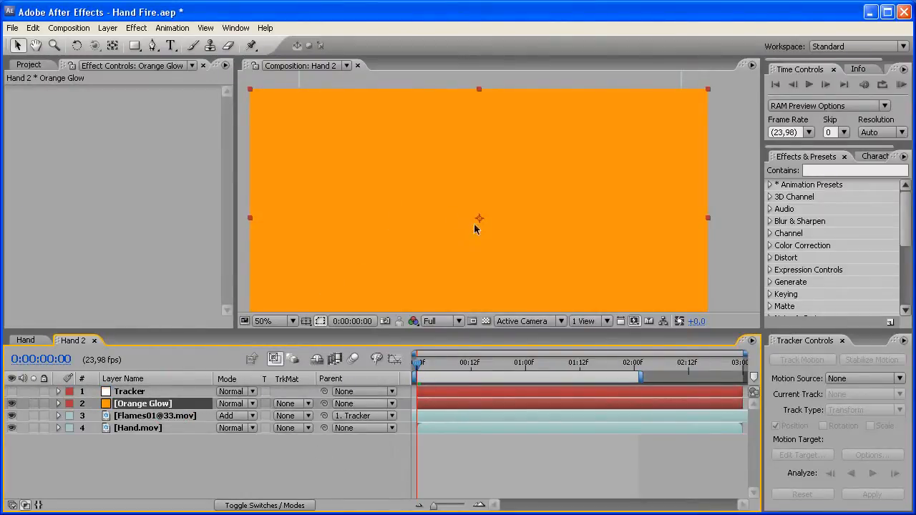
- With Orange Glow temporarily hidden, draw a closed Pen tool mask on it around the palm and finger bases, and show the layer again
left_click(12, 404)
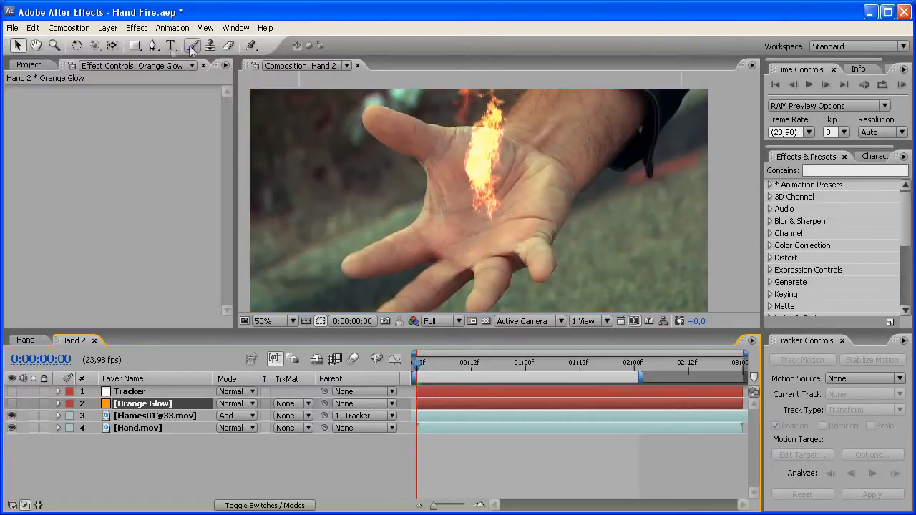
left_click(150, 46)
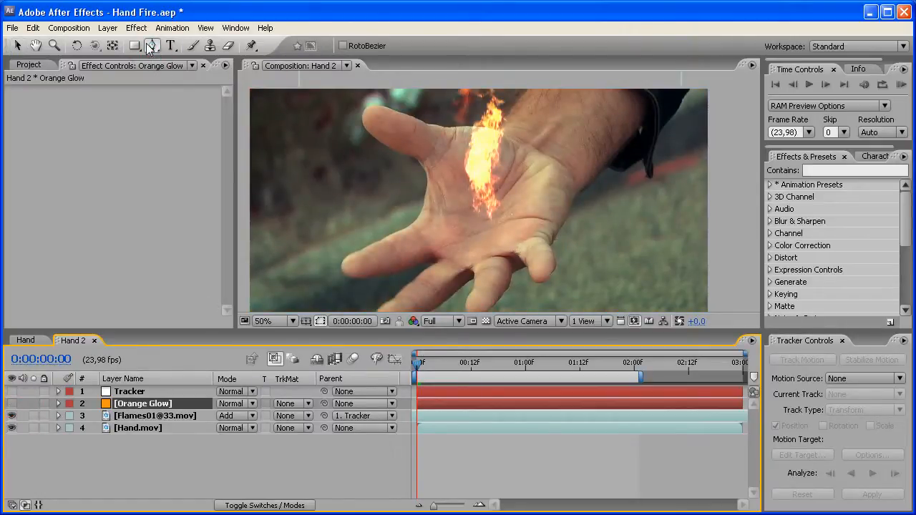
left_click(432, 170)
left_click(419, 152)
left_click(430, 138)
left_click(457, 135)
left_click(499, 133)
left_click(521, 123)
left_click(555, 141)
left_click(577, 159)
left_click(575, 181)
left_click(556, 203)
left_click(546, 237)
left_click(540, 249)
left_click(521, 249)
left_click(500, 249)
left_click(493, 265)
left_click(477, 271)
left_click(467, 263)
left_click(453, 274)
left_click(441, 264)
left_click(461, 247)
left_click(429, 249)
left_click(430, 230)
left_click(427, 207)
left_click(432, 171)
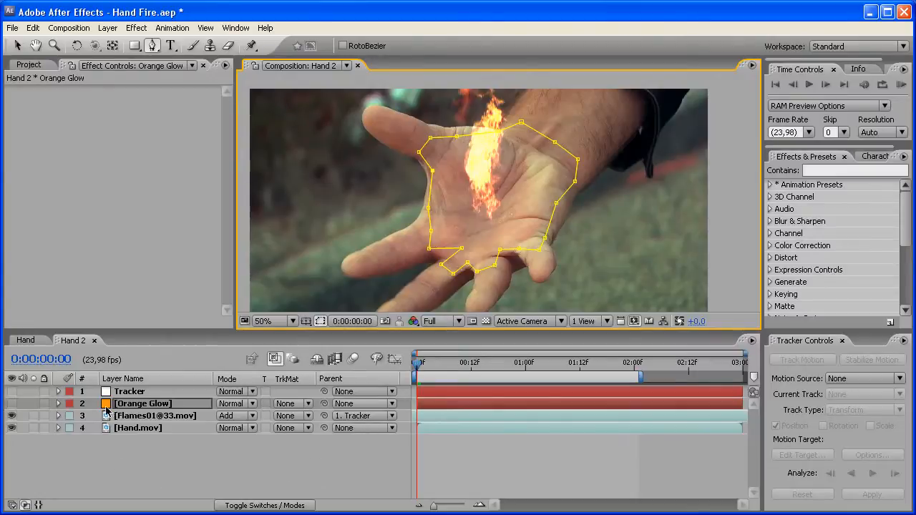
left_click(12, 403)
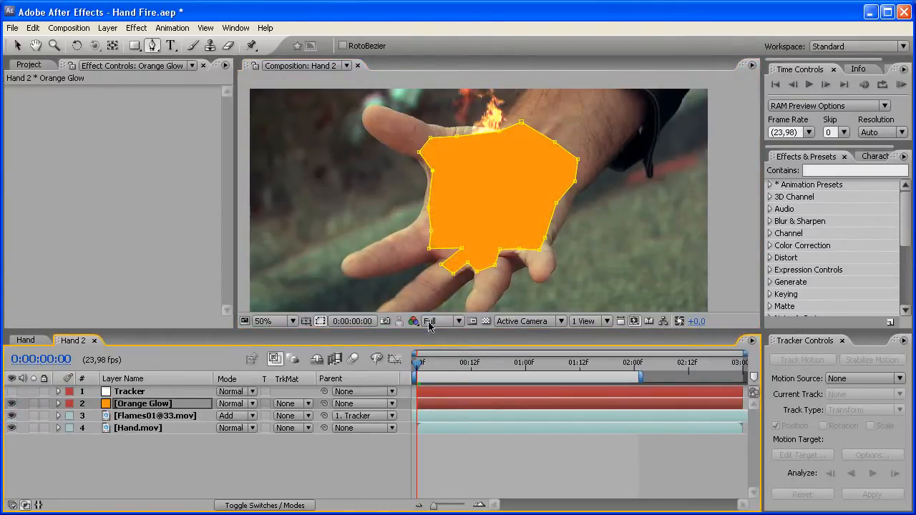
left_click(307, 468)
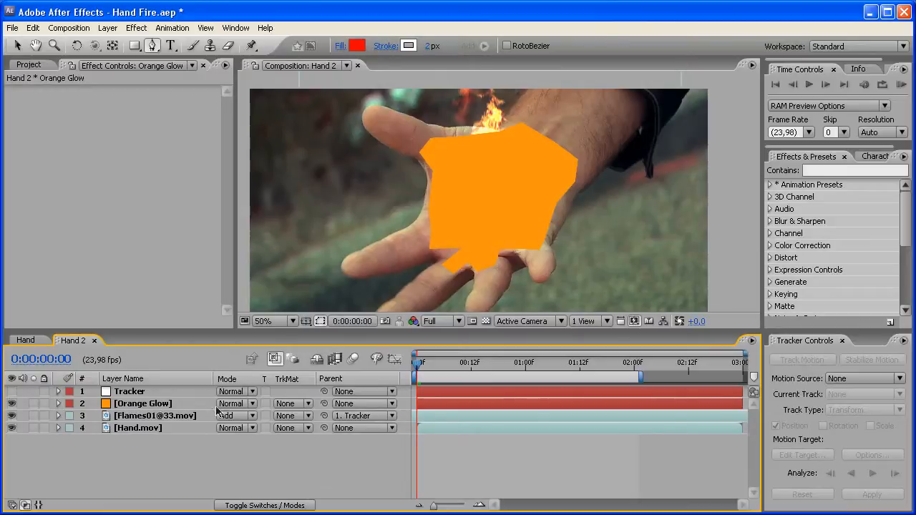
- Set the Mask Feather of the Orange Glow layer's Mask 1 to 75 pixels
left_click(187, 406)
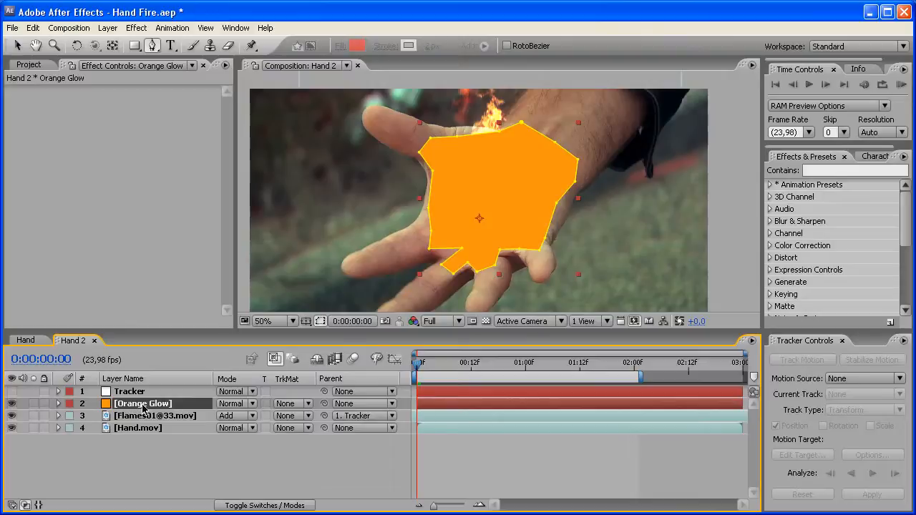
key("m")
key("m")
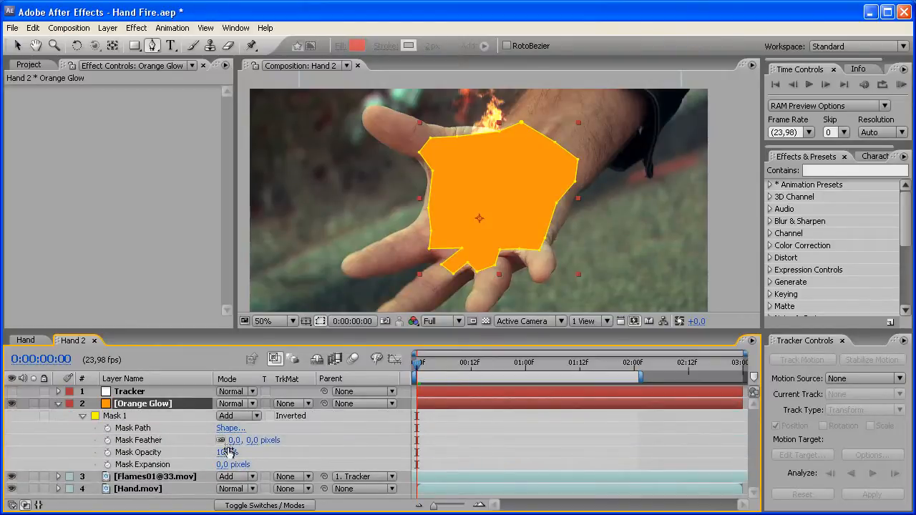
left_click_drag(235, 441, 289, 443)
left_click(161, 404)
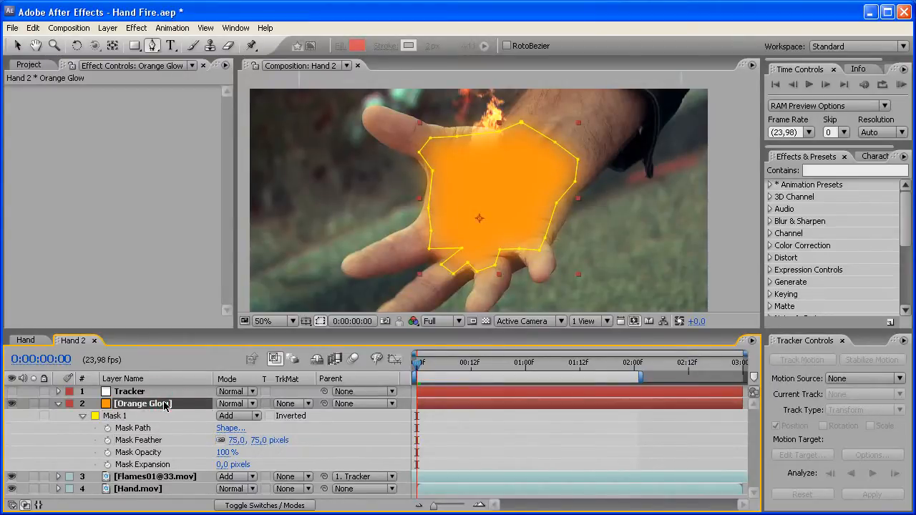
- Set the Orange Glow layer's Opacity to 37% and collapse its properties
key("shift+t")
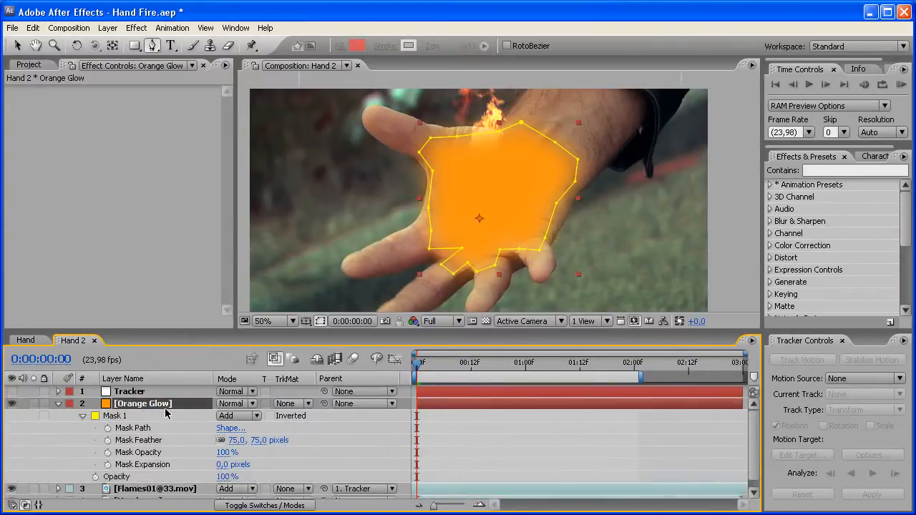
left_click(226, 476)
key("KP_Enter")
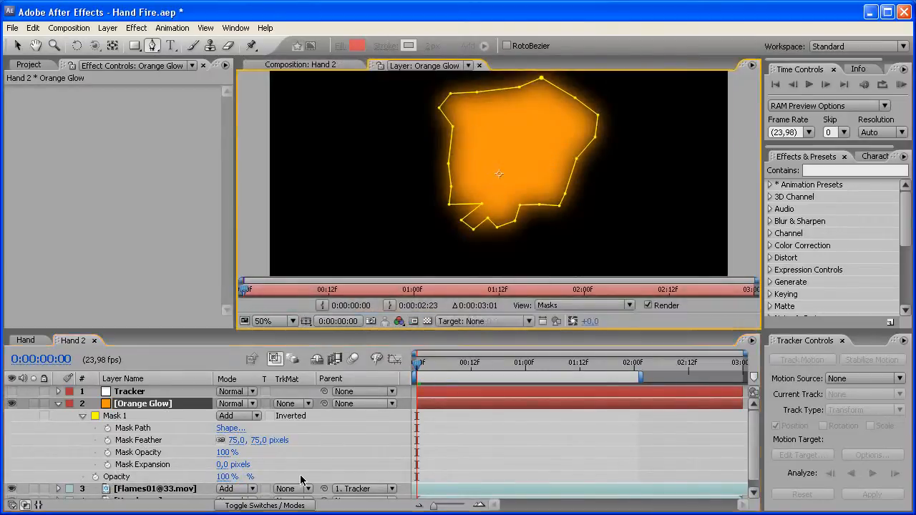
left_click(478, 65)
left_click(228, 476)
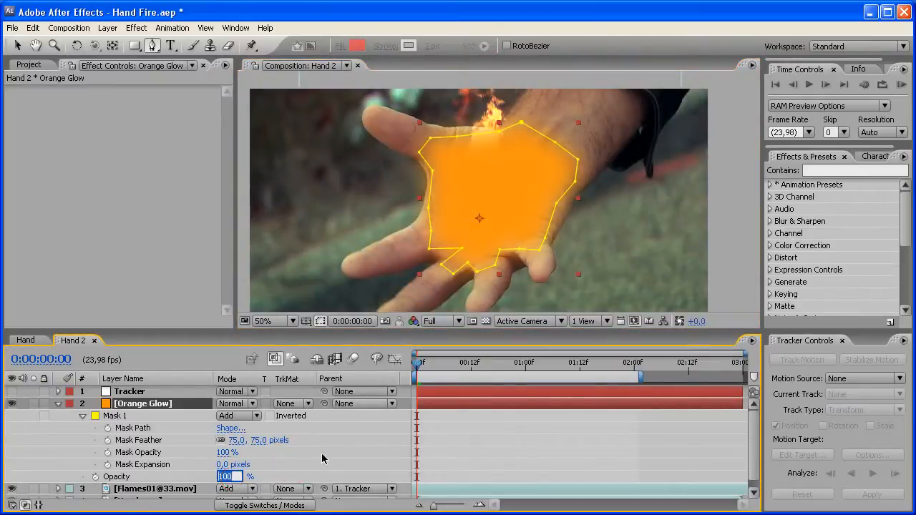
type("37")
key("KP_Enter")
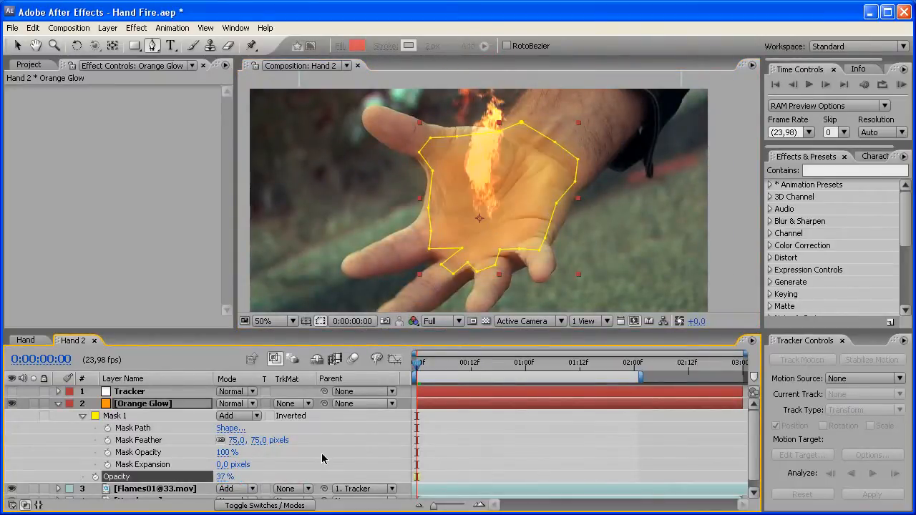
left_click(57, 403)
left_click(113, 458)
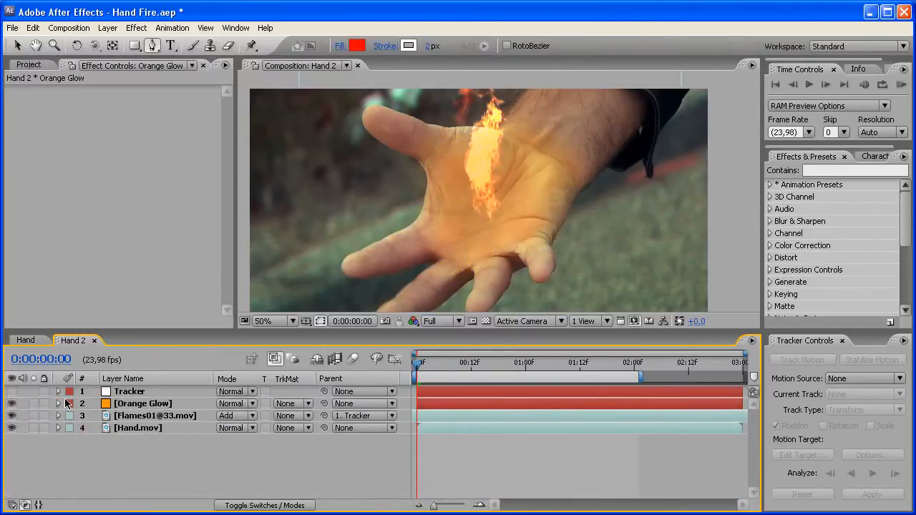
- Compare the Add and Normal blending modes on the Orange Glow layer and leave it set to Add
left_click(230, 405)
left_click(238, 377)
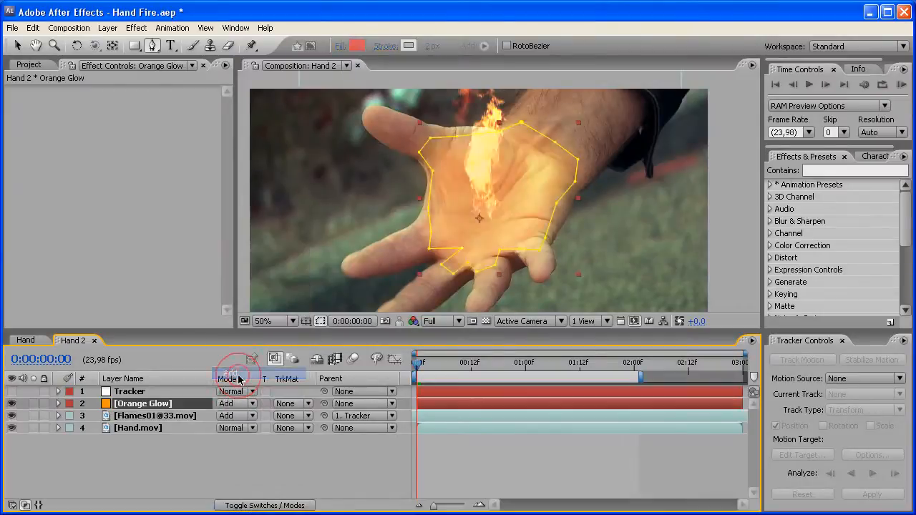
left_click(320, 454)
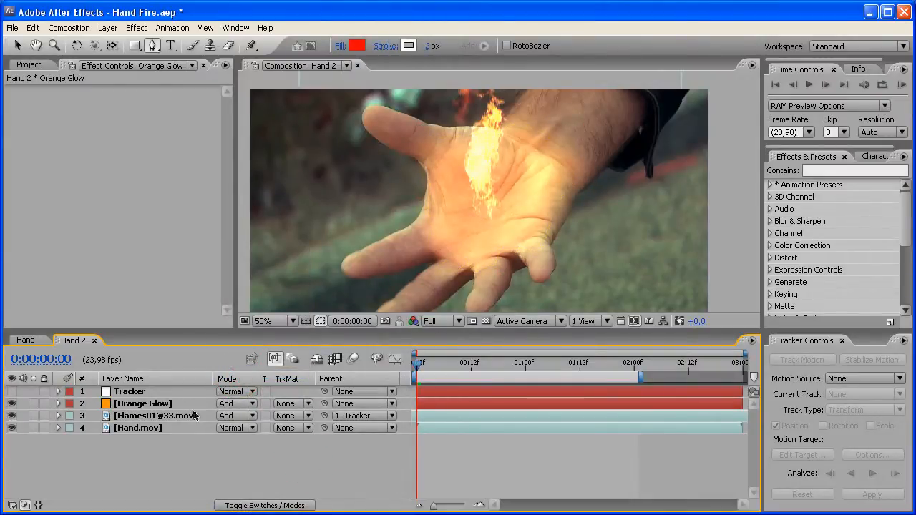
left_click(230, 415)
left_click(252, 251)
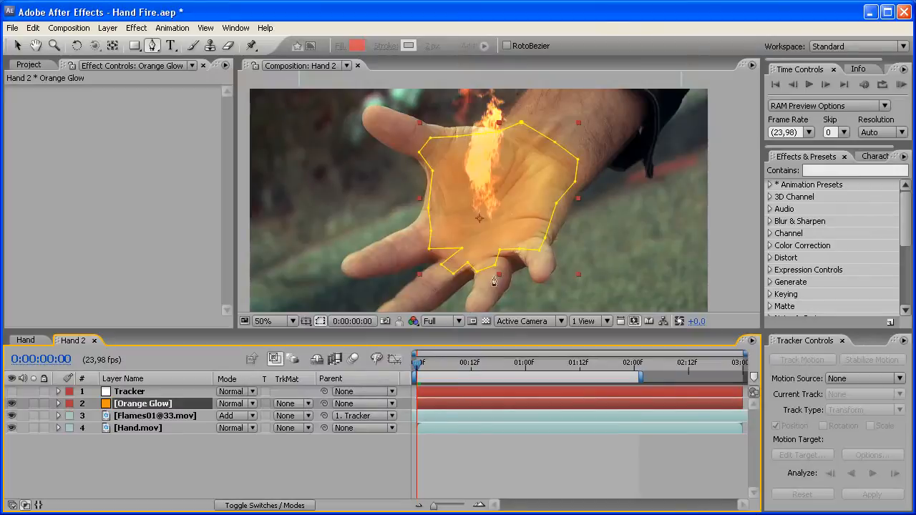
left_click(236, 403)
left_click(236, 377)
left_click(279, 461)
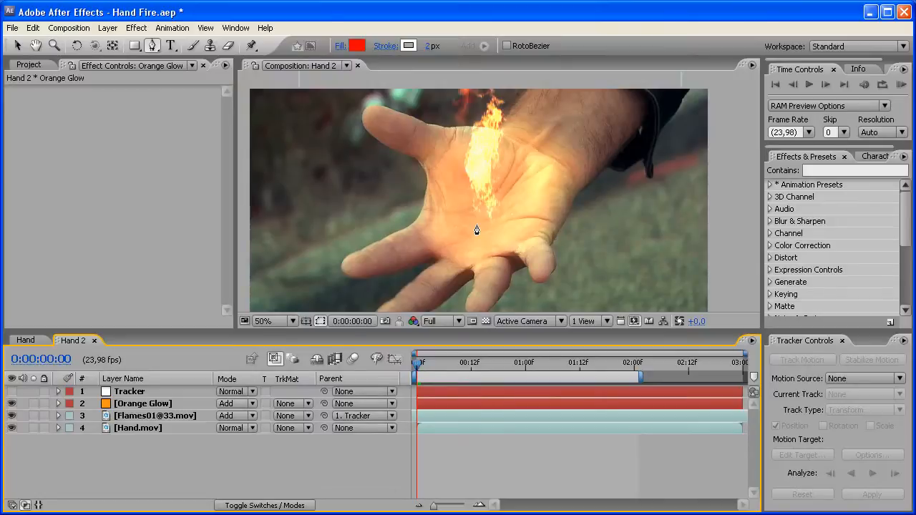
- Apply the Stylize Glow effect to the Orange Glow layer and base the glow on the Alpha Channel
left_click(153, 404)
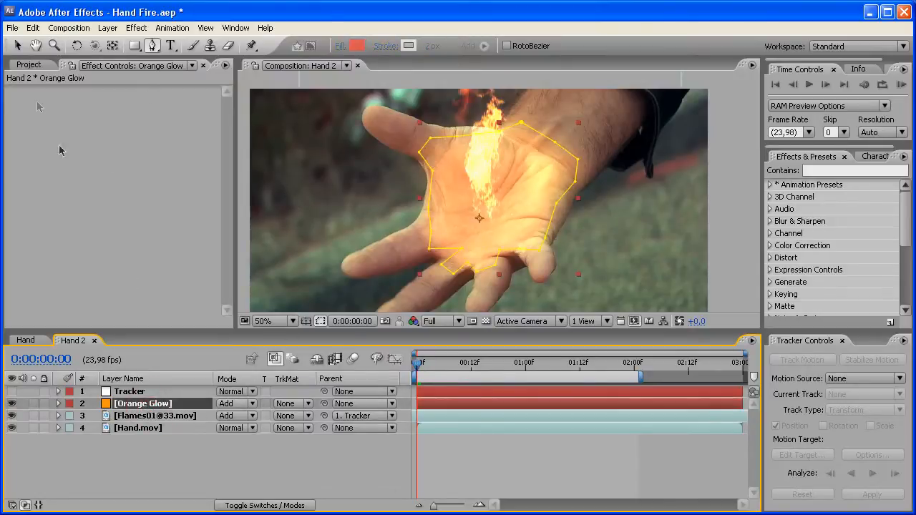
left_click(17, 45)
left_click(136, 28)
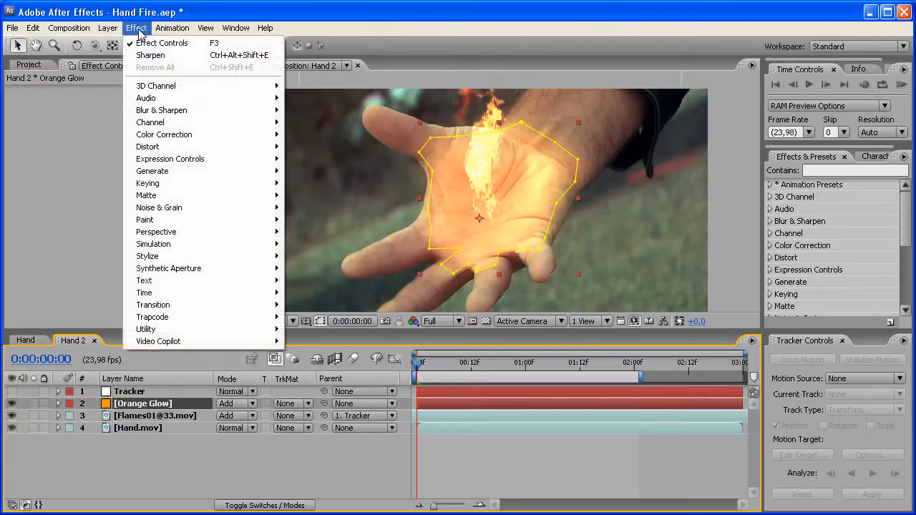
mouse_move(236, 256)
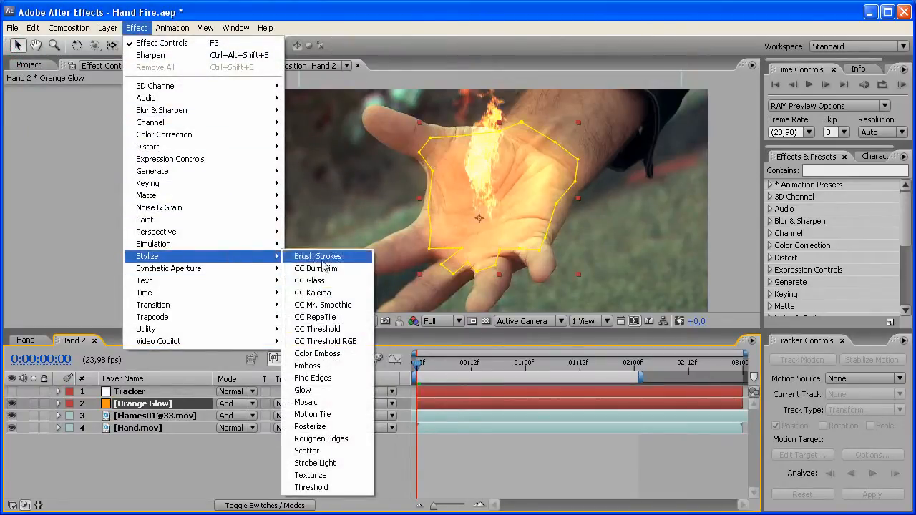
left_click(325, 390)
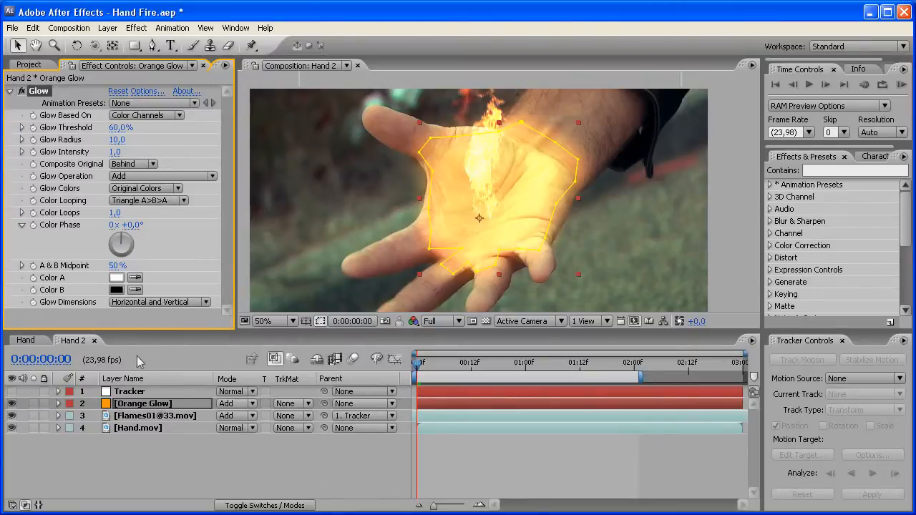
left_click(147, 115)
left_click(143, 103)
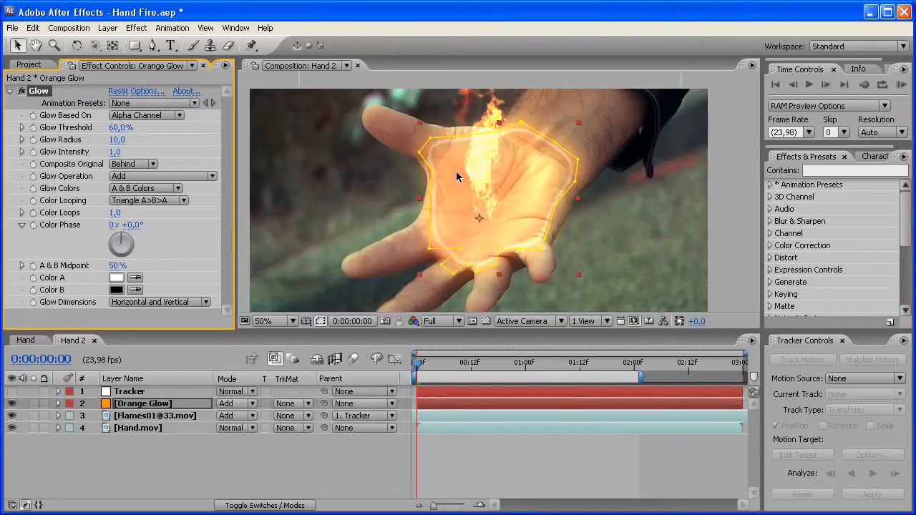
- Raise the Glow Threshold to 100% and shift the Orange Glow layer slightly down and left over the palm
left_click(117, 127)
type("95")
key("Return")
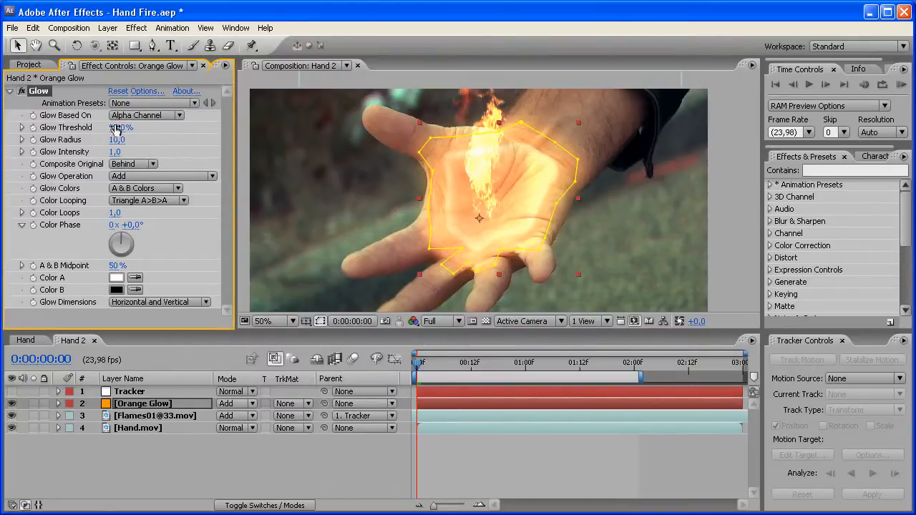
left_click_drag(124, 128, 132, 127)
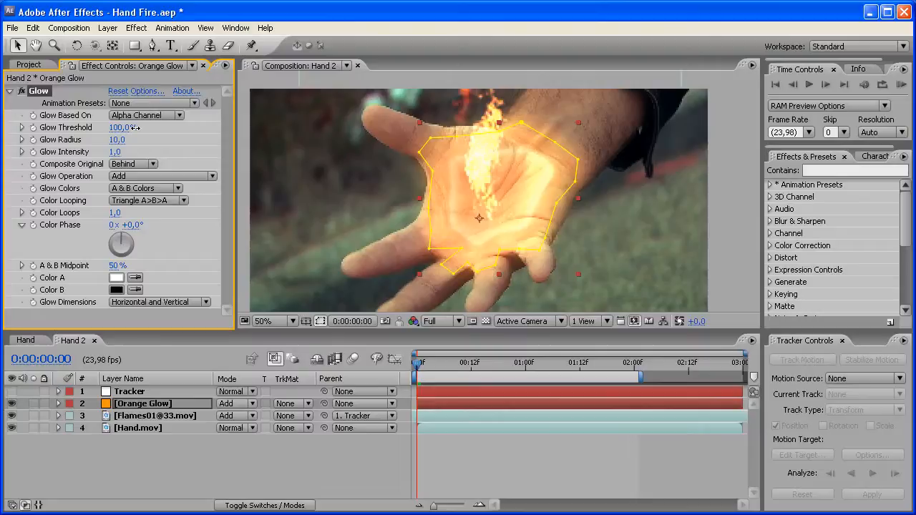
left_click_drag(511, 227, 505, 233)
left_click(396, 465)
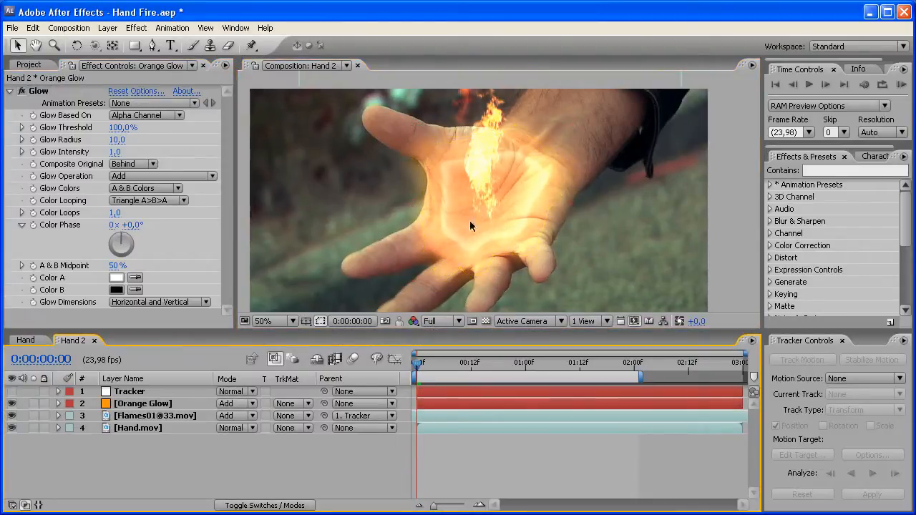
- Set the Glow Radius to 92 and the Glow Intensity to 8 on the Orange Glow layer
left_click(117, 140)
type("92")
key("Return")
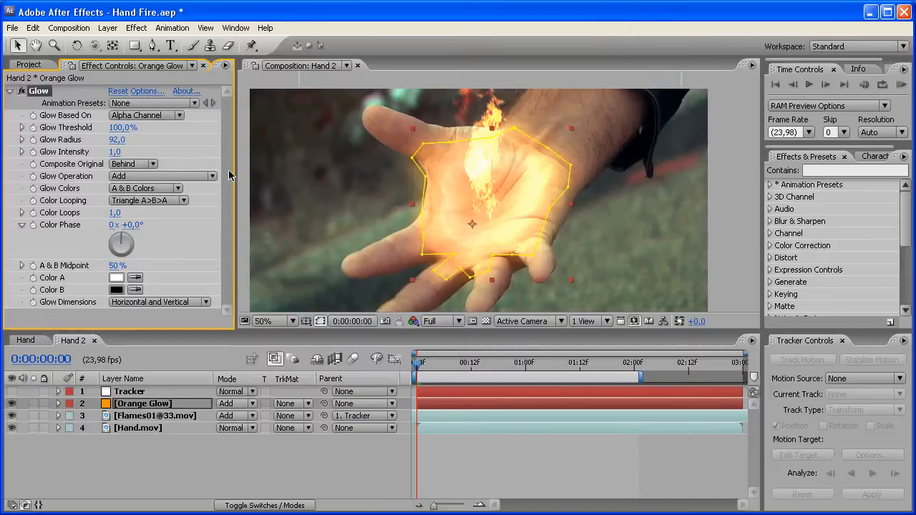
left_click(115, 153)
type("8")
key("Return")
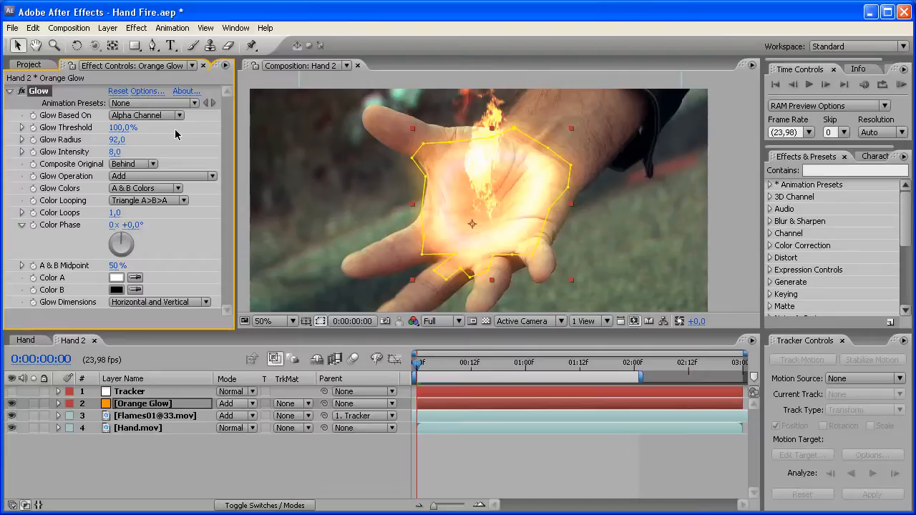
left_click(364, 475)
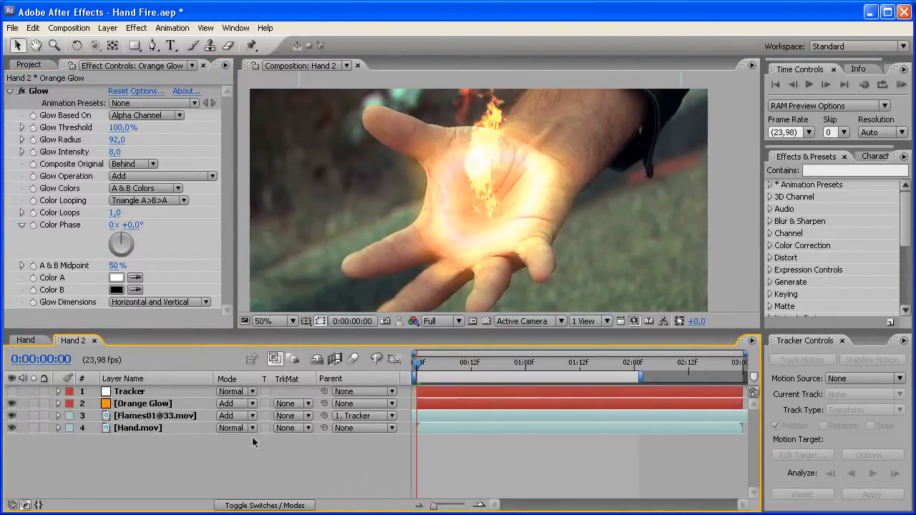
left_click_drag(156, 404, 162, 424)
left_click(200, 449)
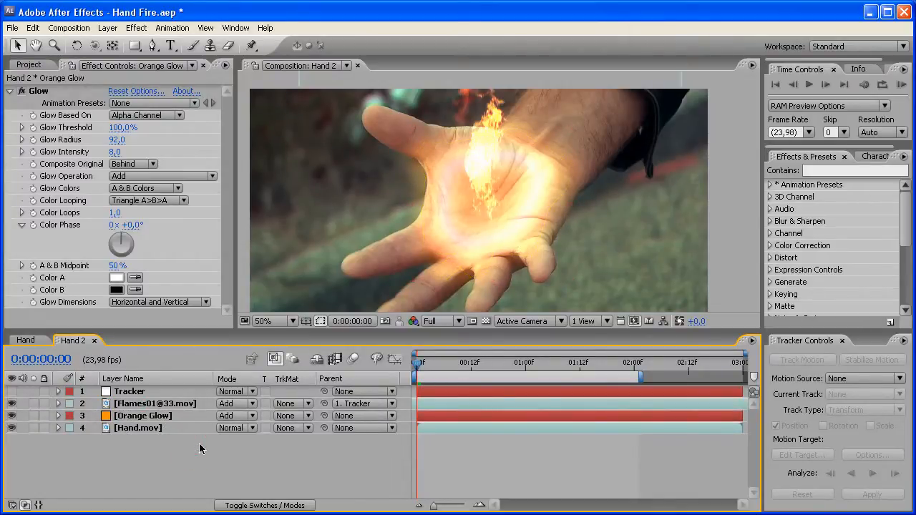
mouse_move(161, 404)
left_mouse_down()
mouse_move(165, 429)
mouse_move(164, 407)
mouse_move(164, 418)
left_mouse_up()
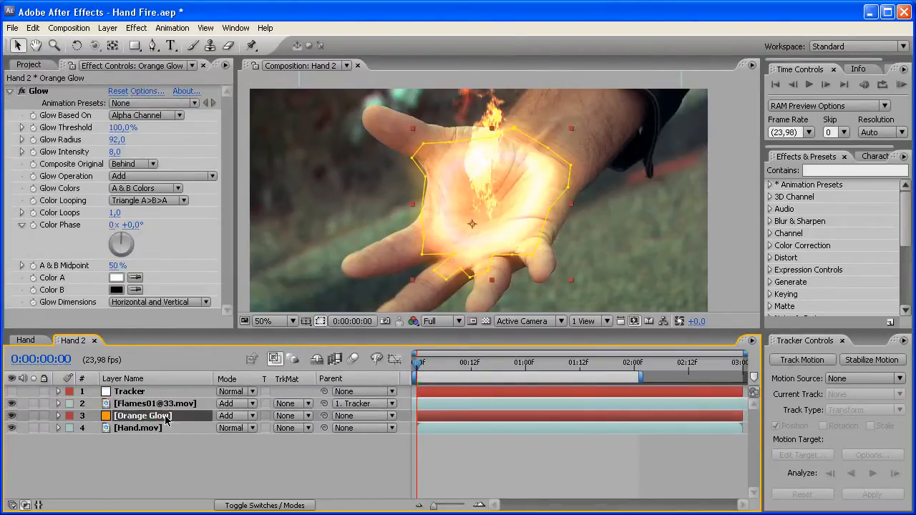
left_click(234, 457)
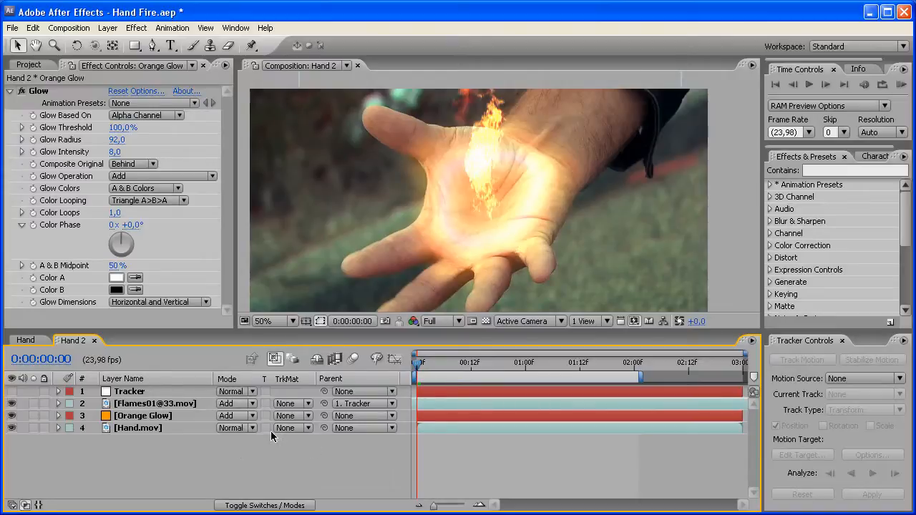
- Parent the Orange Glow layer to Tracker and scrub the first frames to check that it follows the hand
left_click_drag(326, 419, 125, 391)
left_click(451, 367)
left_click_drag(451, 367, 417, 366)
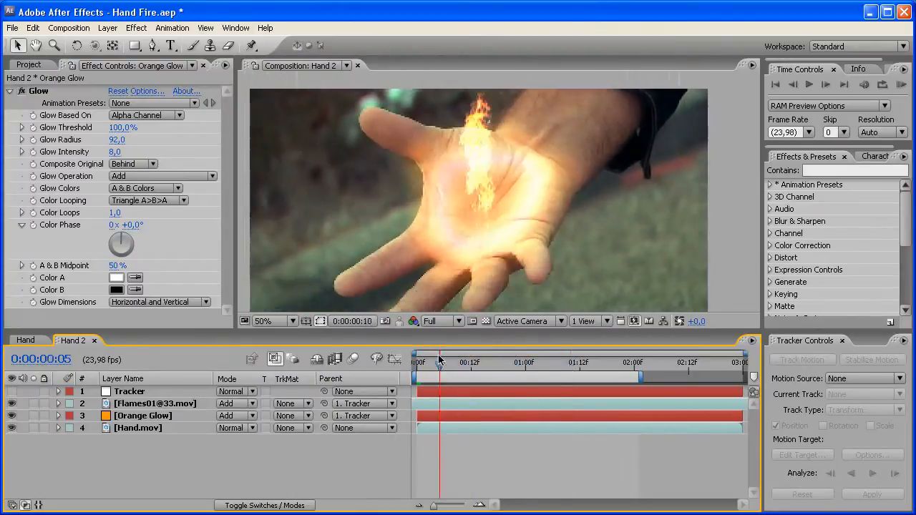
- Add the expression wiggle(10,10) to the Orange Glow layer's Opacity and collapse its properties
left_click(143, 415)
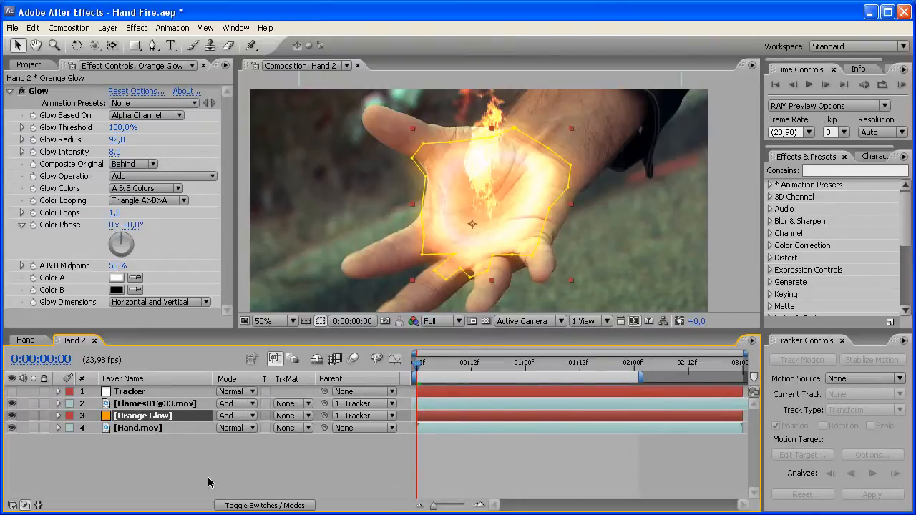
key("t")
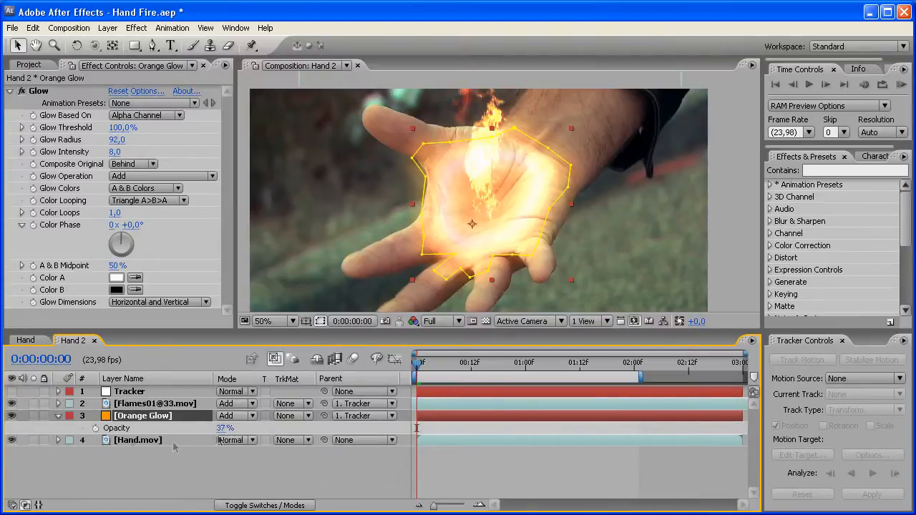
left_click(96, 428, "alt")
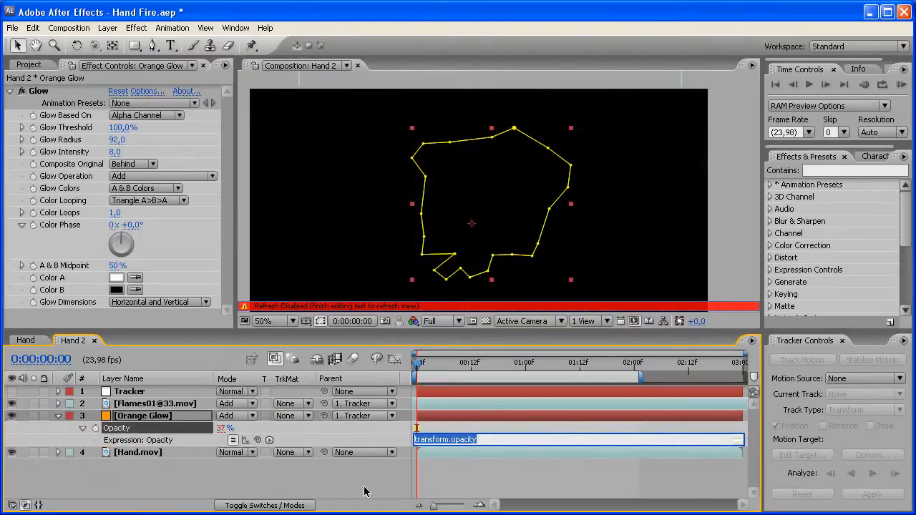
type("wiggle(10,10")
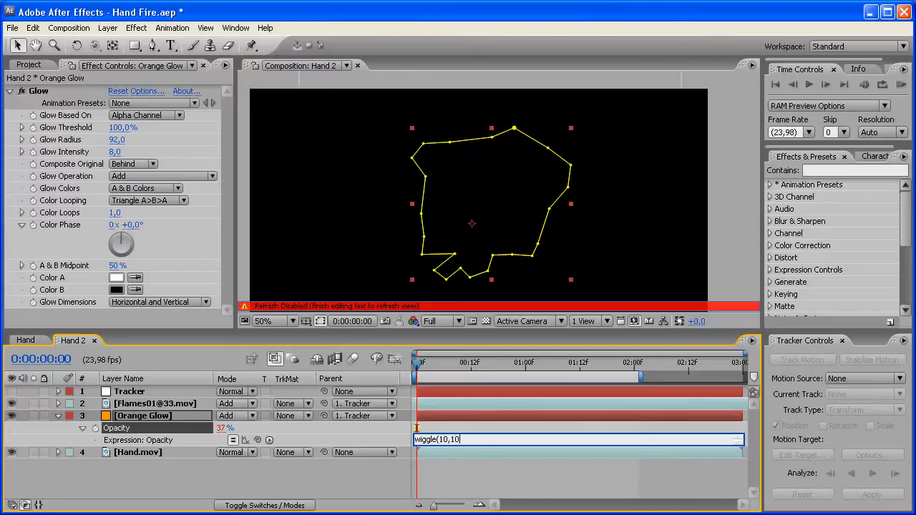
type(")")
key("KP_Enter")
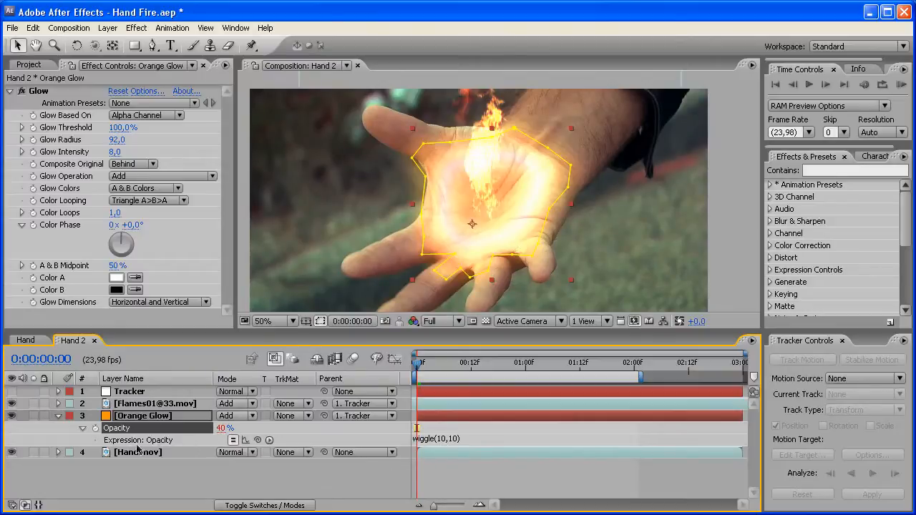
left_click(354, 472)
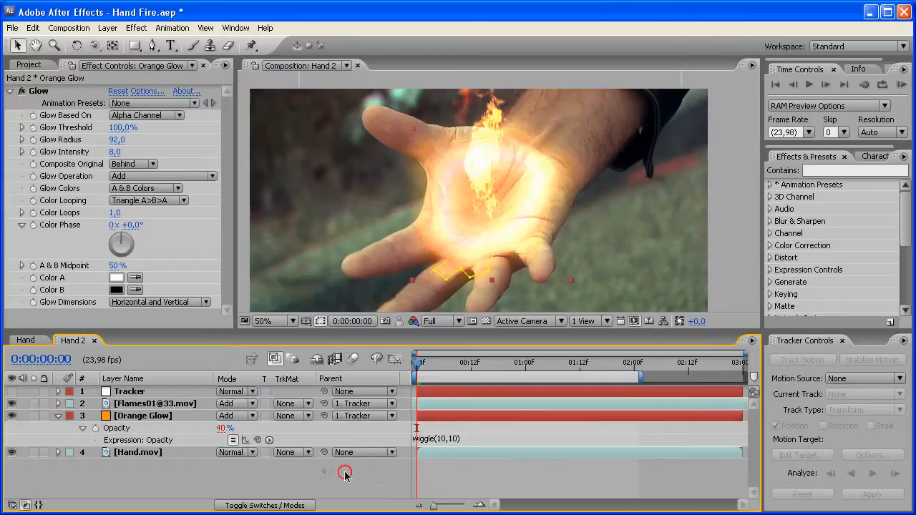
left_click(58, 416)
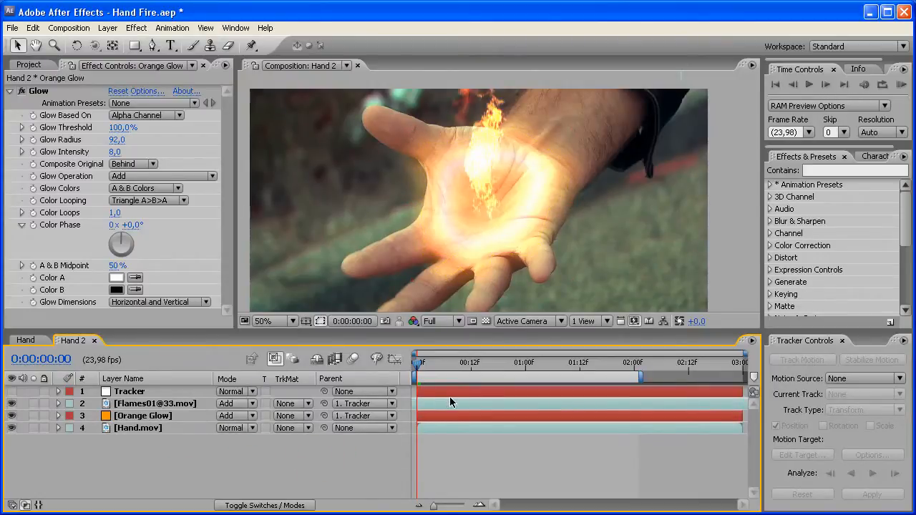
- Play a RAM preview of Hand 2 to check the flickering glow, and review the Orange Glow layer's Glow settings
key("KP_0")
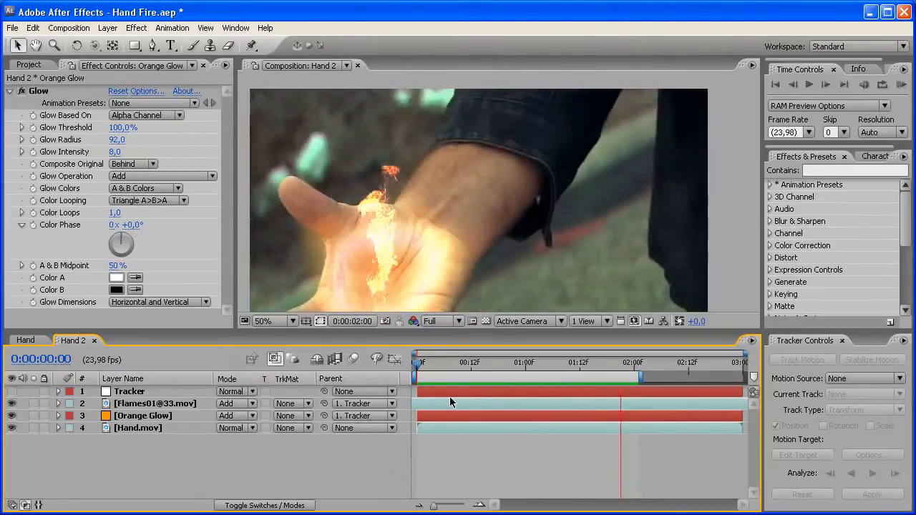
left_click(152, 415)
left_click_drag(121, 131, 159, 128)
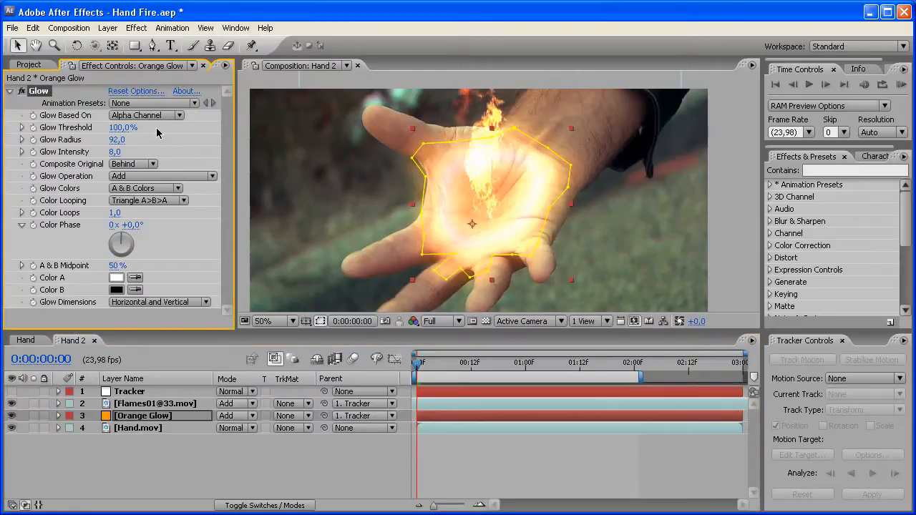
left_click(159, 405)
left_click(258, 464)
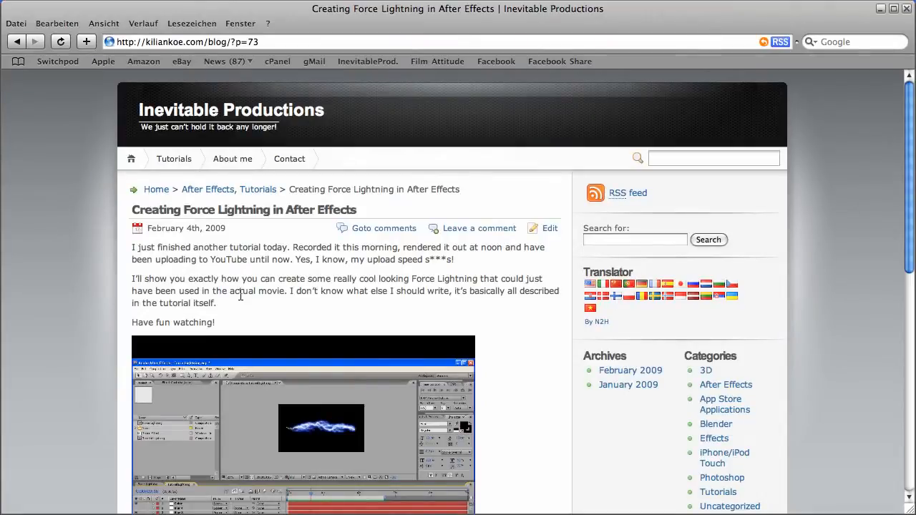
- In the Safari browser, watch the Force Lightning tutorial video on the blog post muted and in full screen, and pause it
left_click_drag(909, 177, 909, 238)
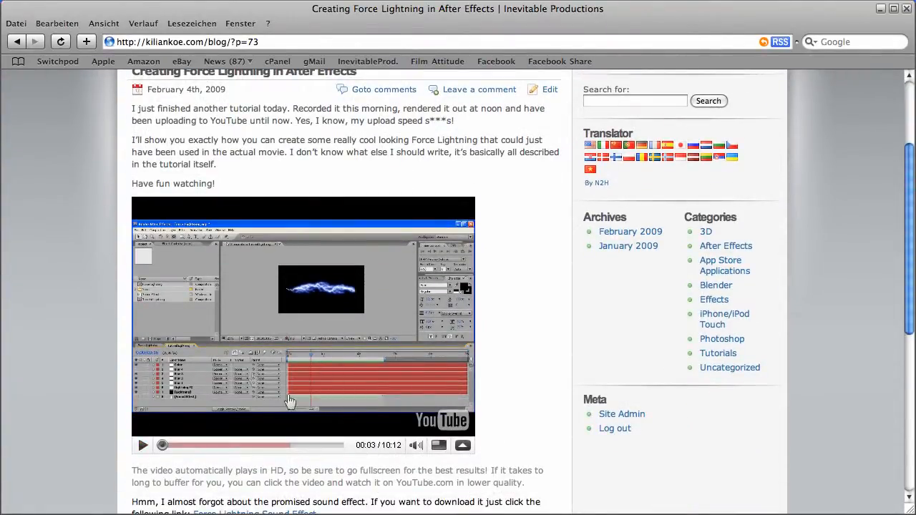
left_click(415, 445)
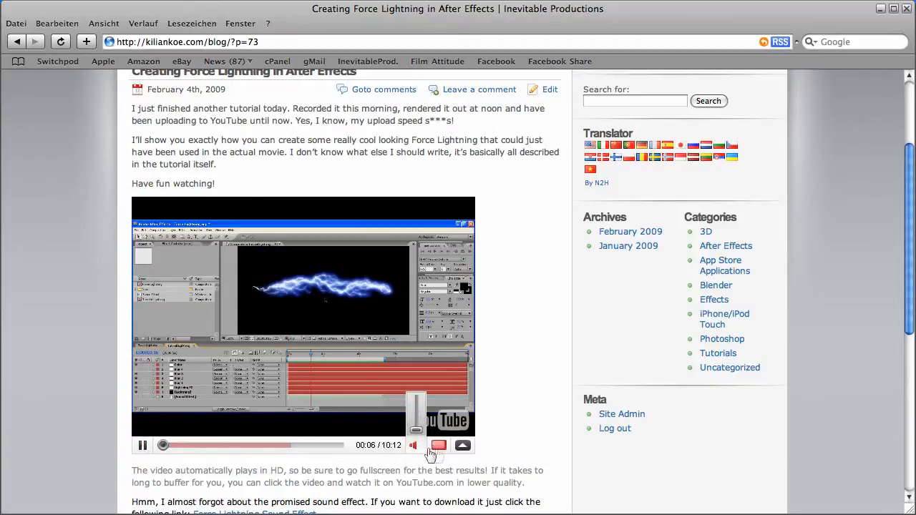
left_click(438, 444)
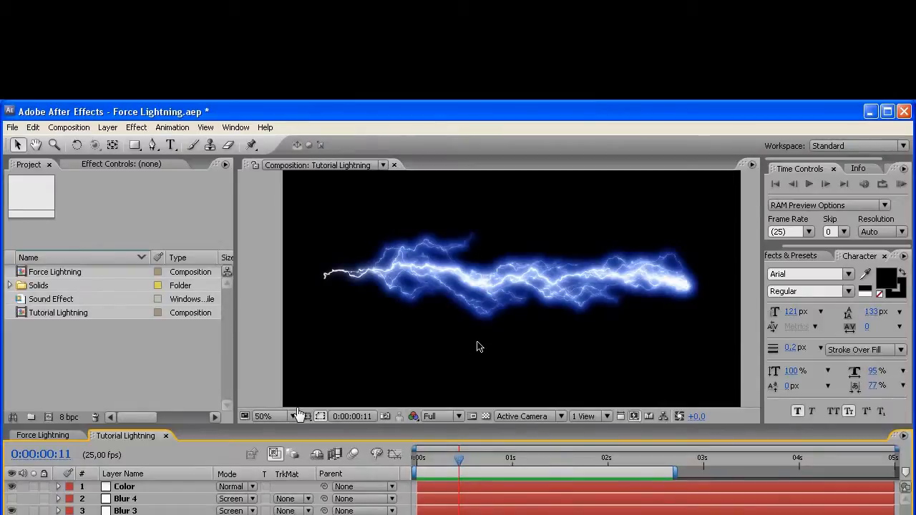
key("Escape")
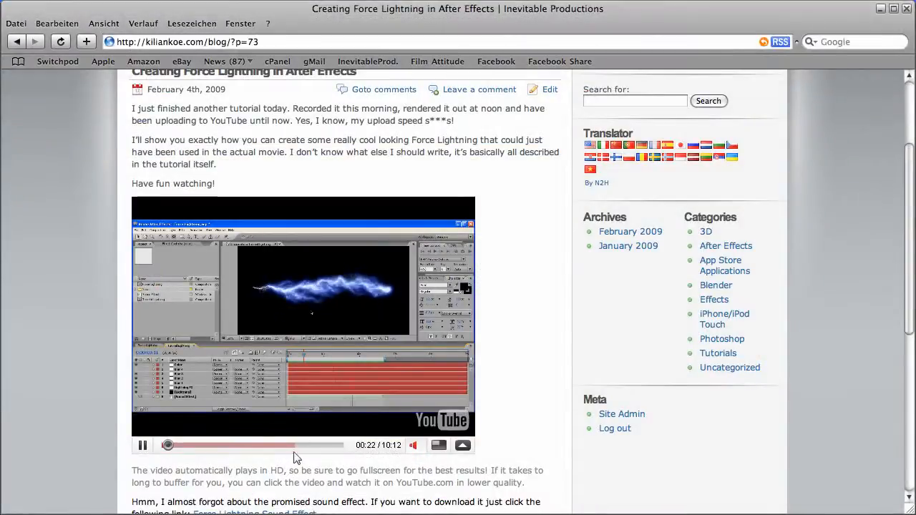
left_click(142, 445)
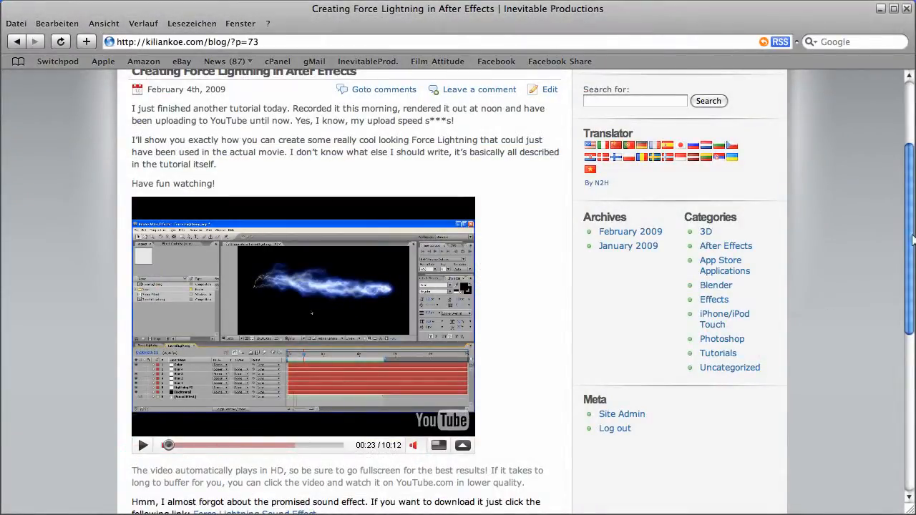
- Return to the home page of the Inevitable Productions blog
left_click_drag(911, 241, 903, 158)
left_click(131, 160)
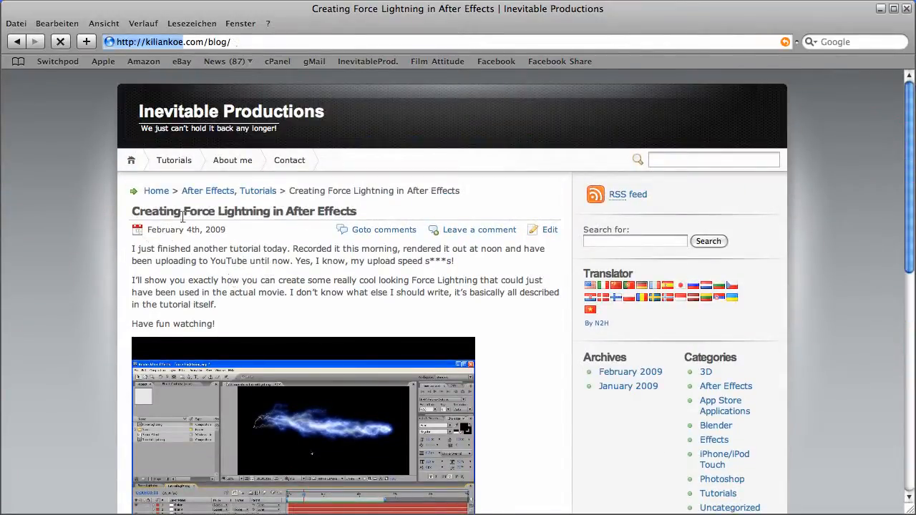